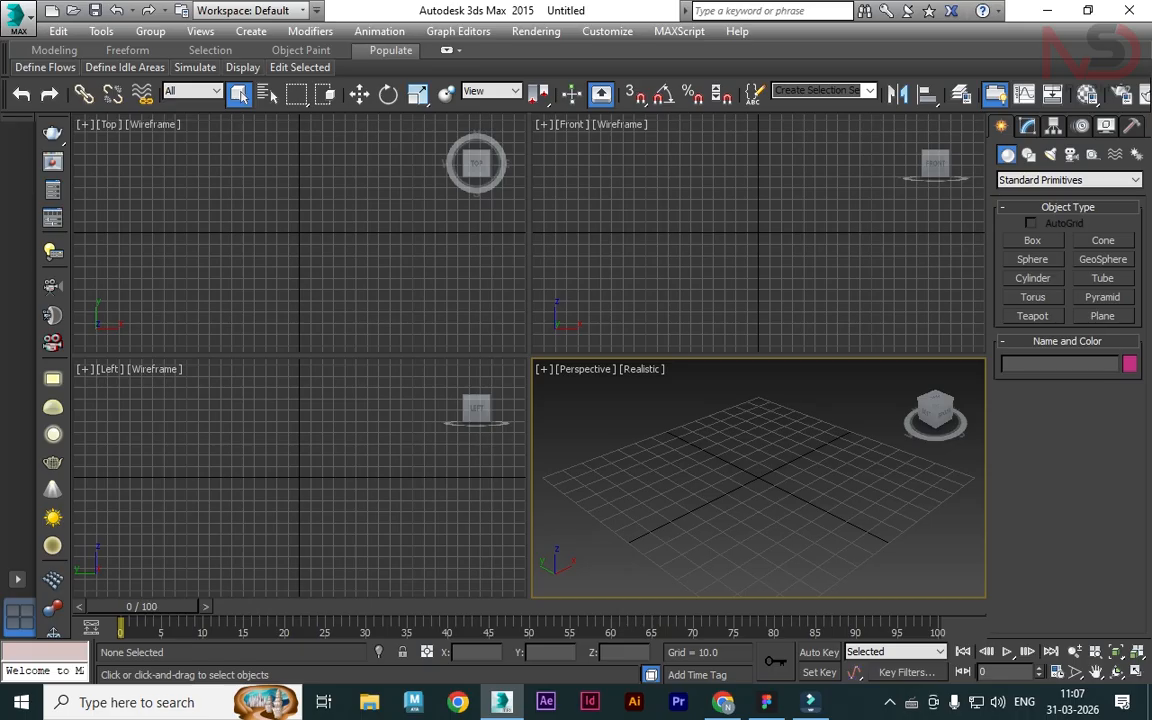
Create a rectangular plane about 198 long and 254 wide in the Top view.
click(800, 238)
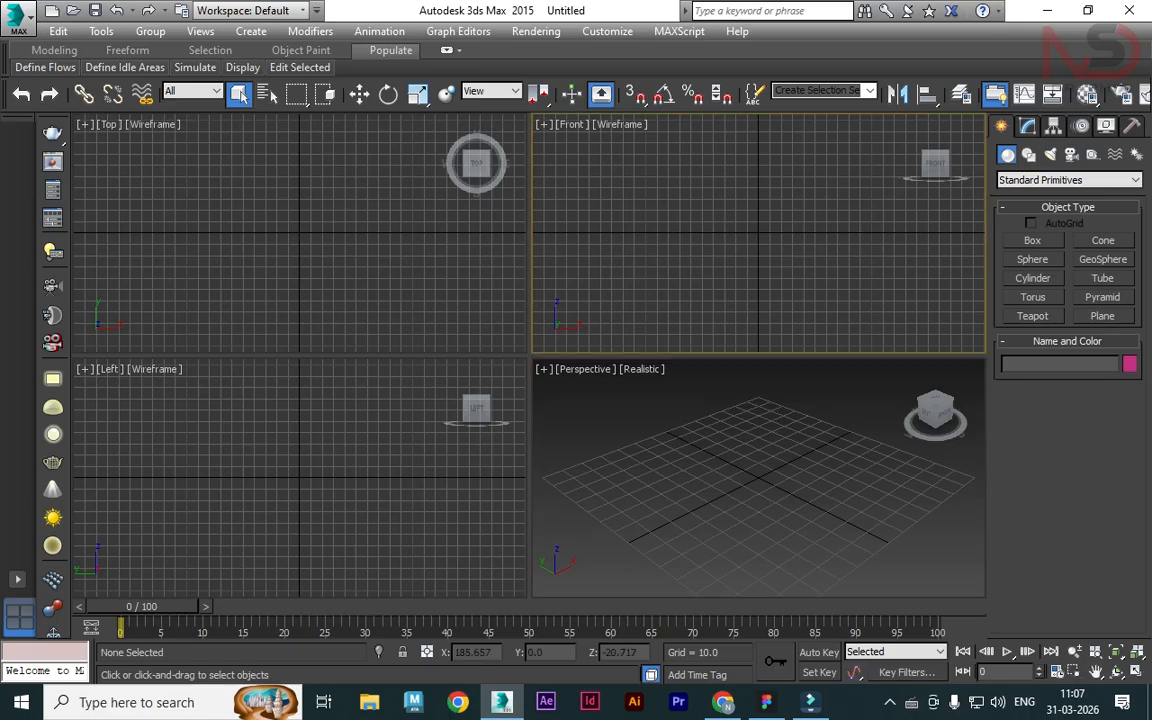
click(384, 249)
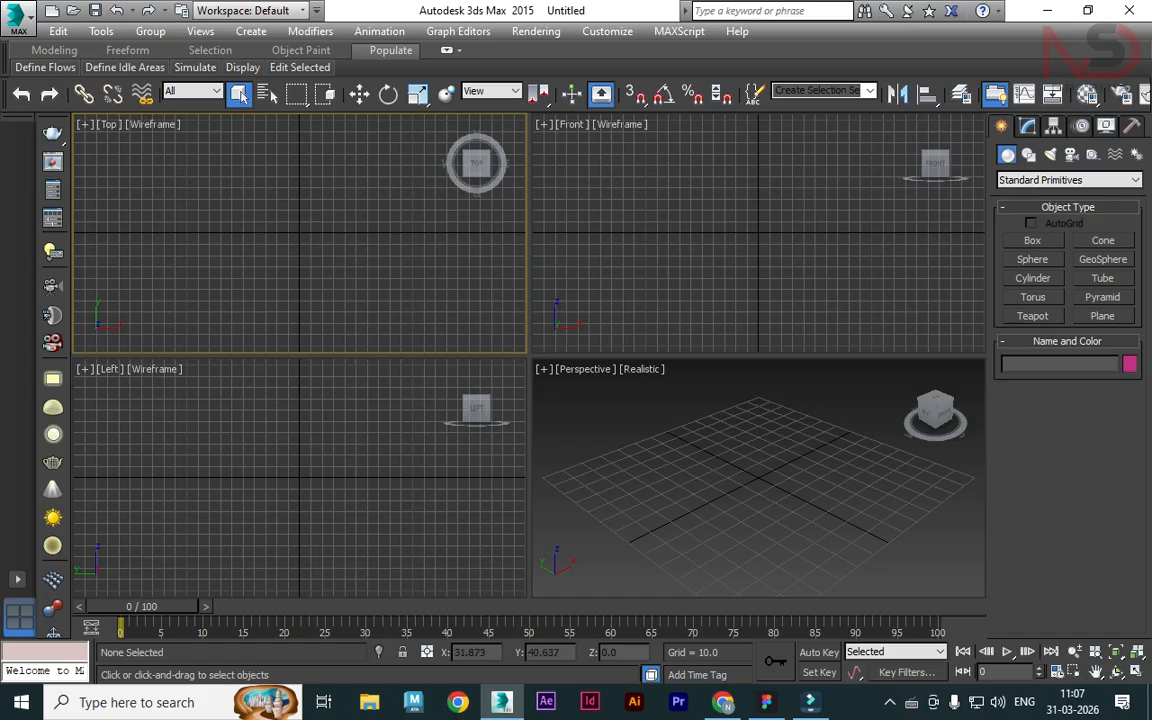
key(alt+w)
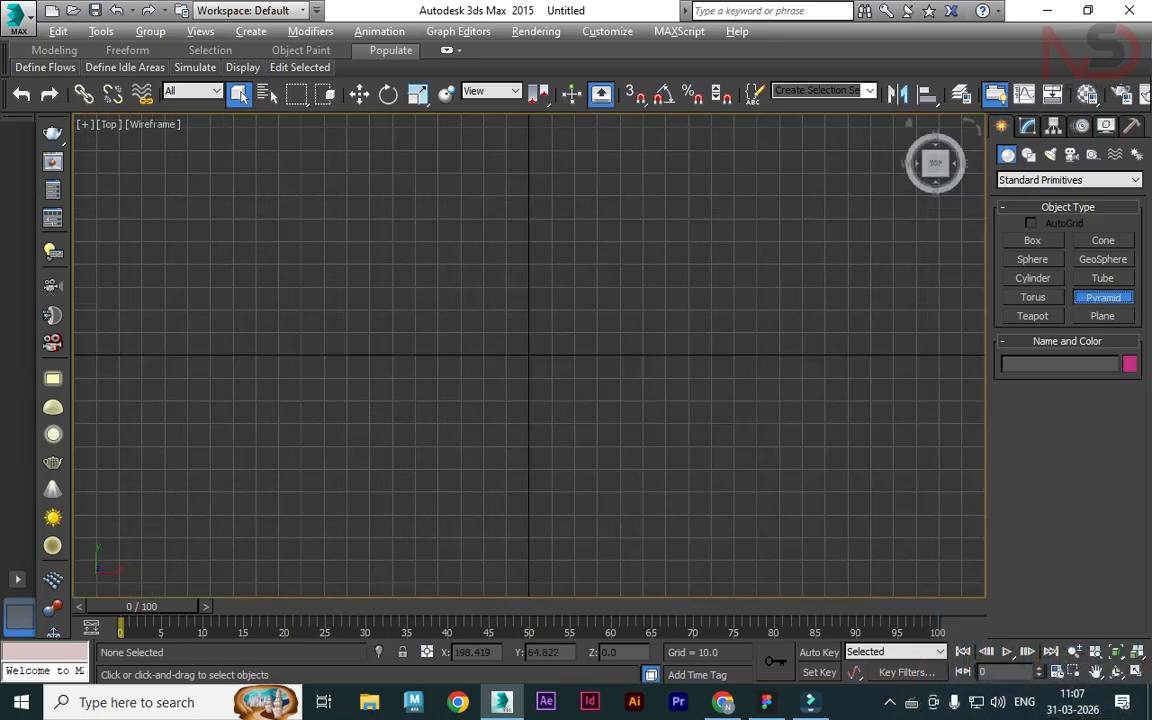
click(1103, 316)
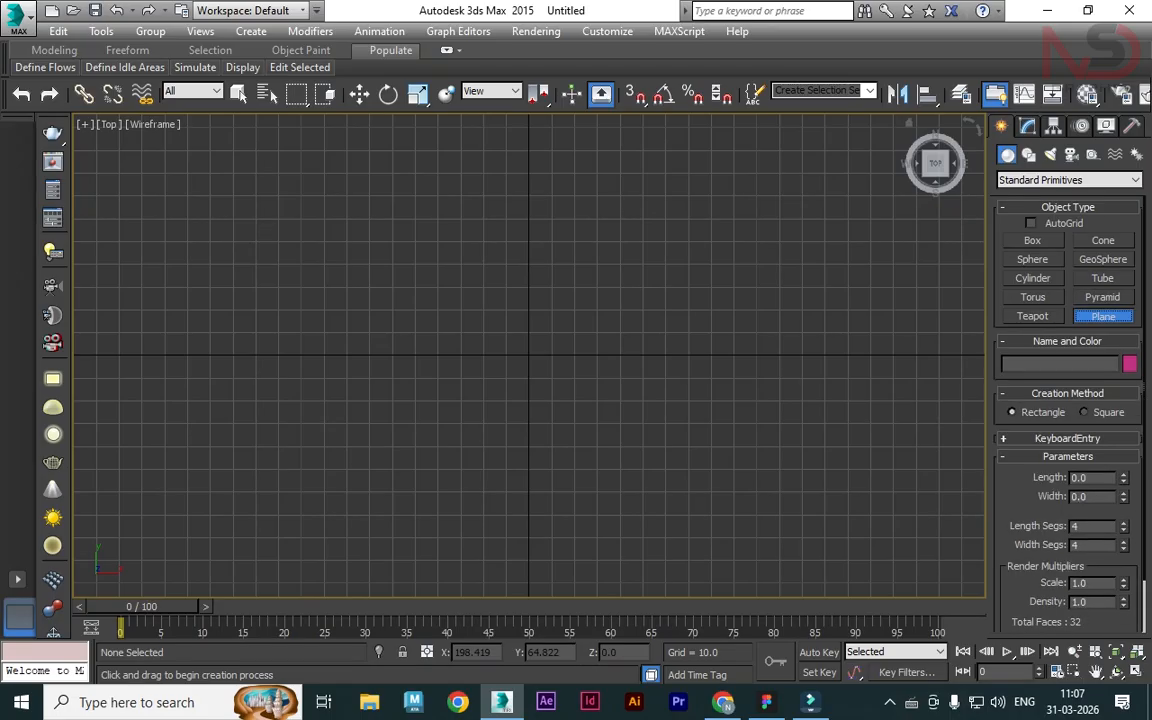
mouse_move(285, 156)
mouse_down()
mouse_move(527, 455)
mouse_move(863, 605)
mouse_up()
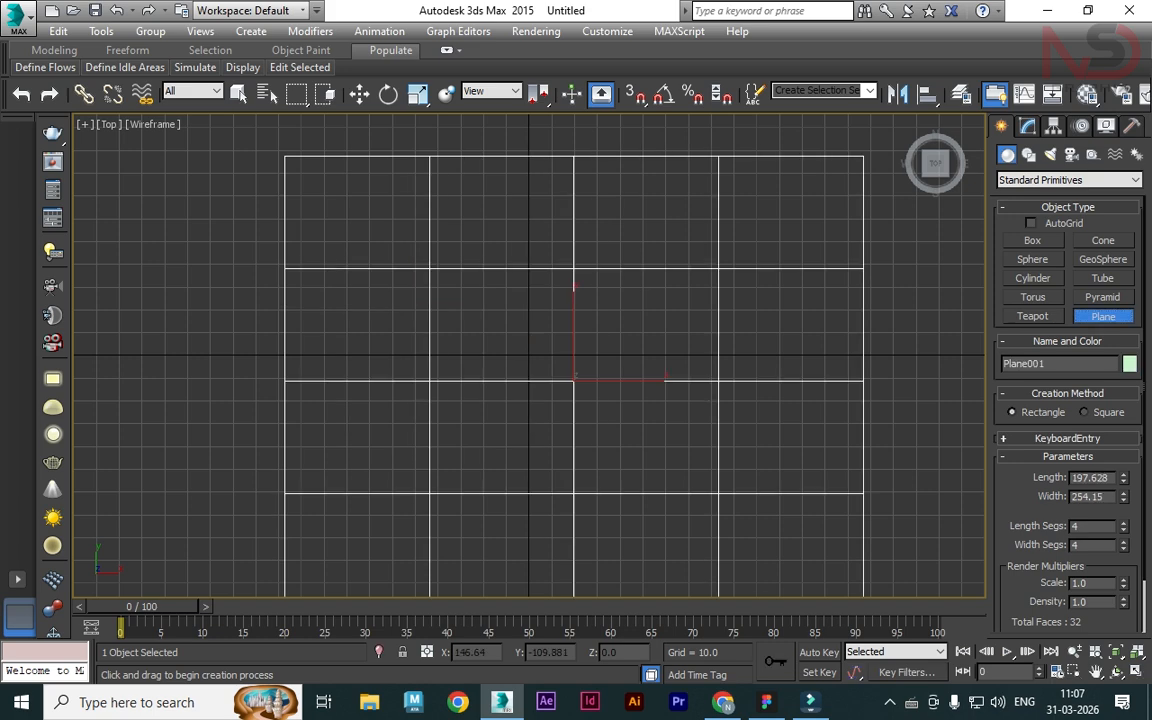
Raise the plane to about Z 5.8 in the maximized Perspective view and deselect it.
key(w)
key(alt+w)
key(alt+w)
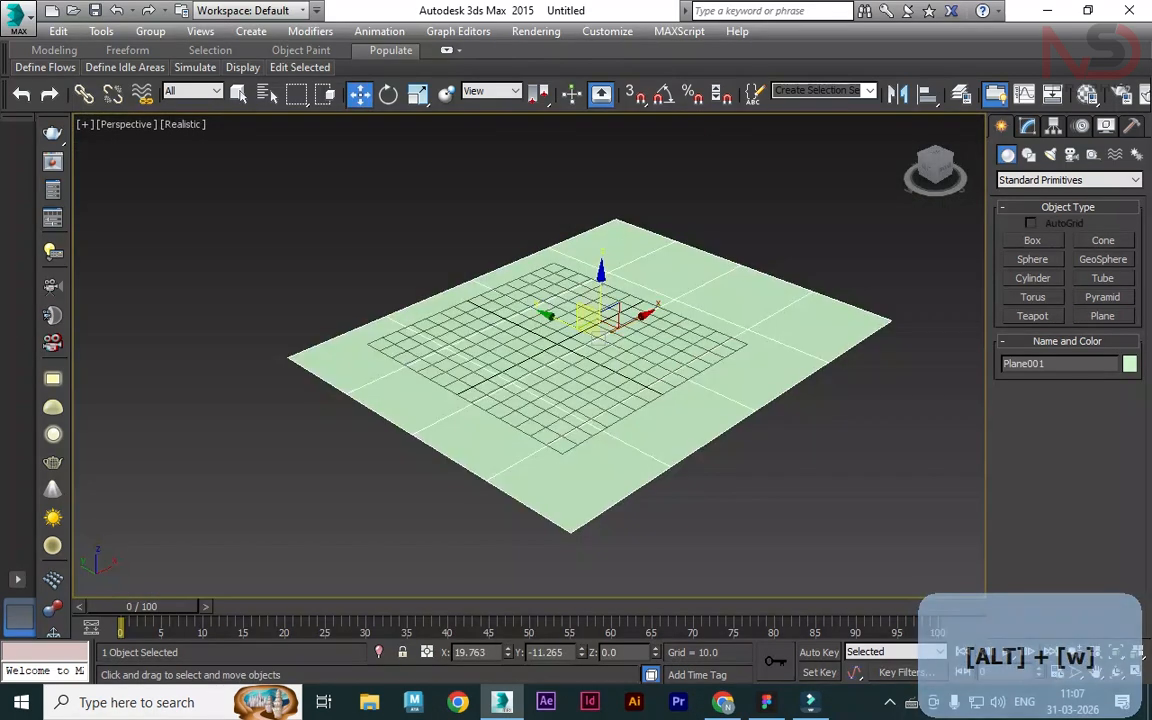
drag(598, 339, 599, 329)
click(800, 430)
middle_drag(800, 430, 720, 479)
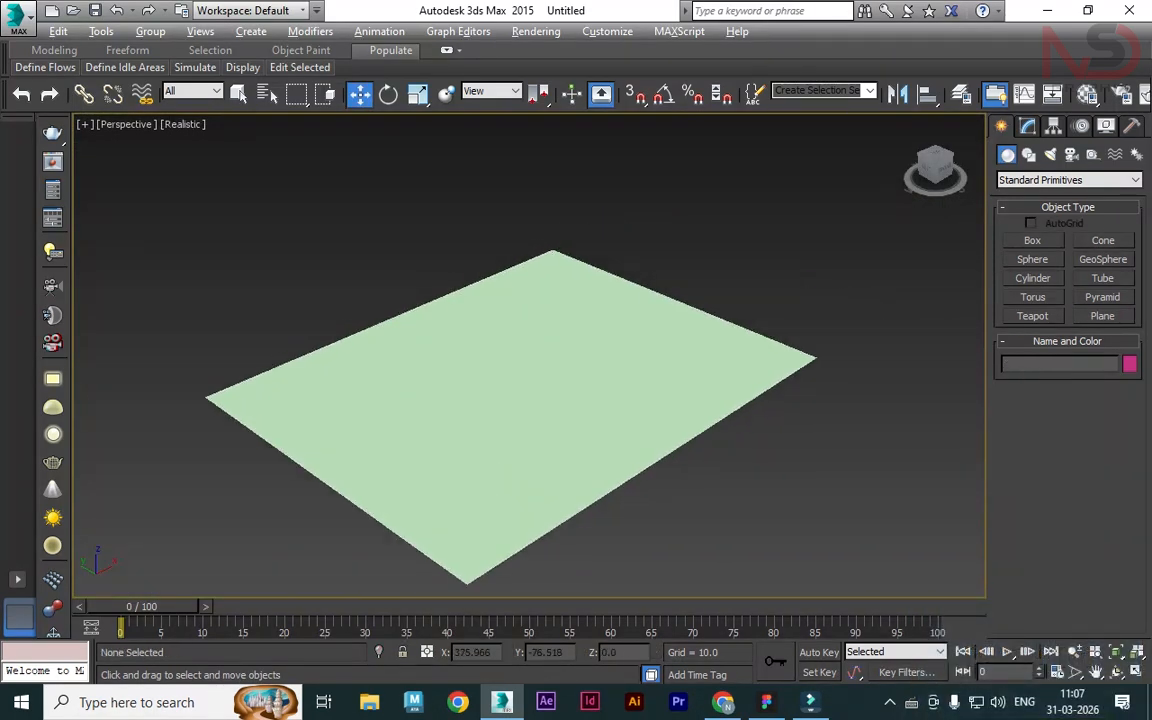
Create a box about 31.6 long, 53.4 wide and 3.2 high over the plane in the Top view.
key(alt+w)
click(430, 275)
key(alt+w)
click(1032, 241)
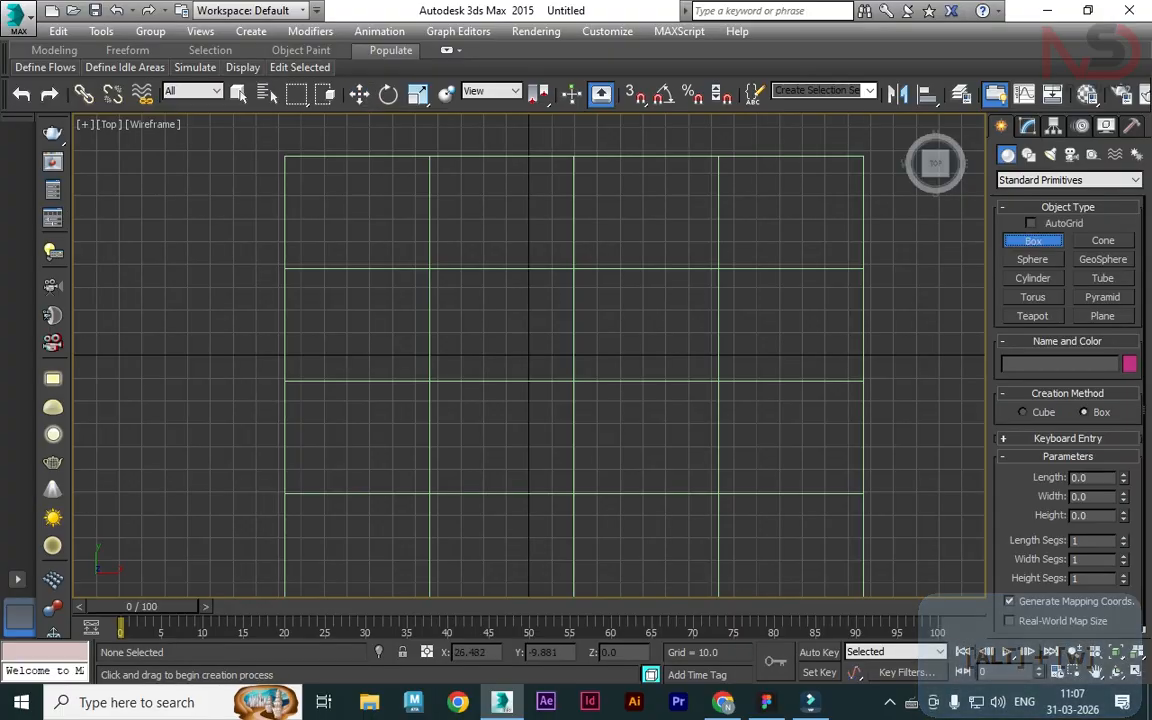
middle_drag(500, 310, 425, 267)
drag(393, 236, 514, 307)
click(544, 266)
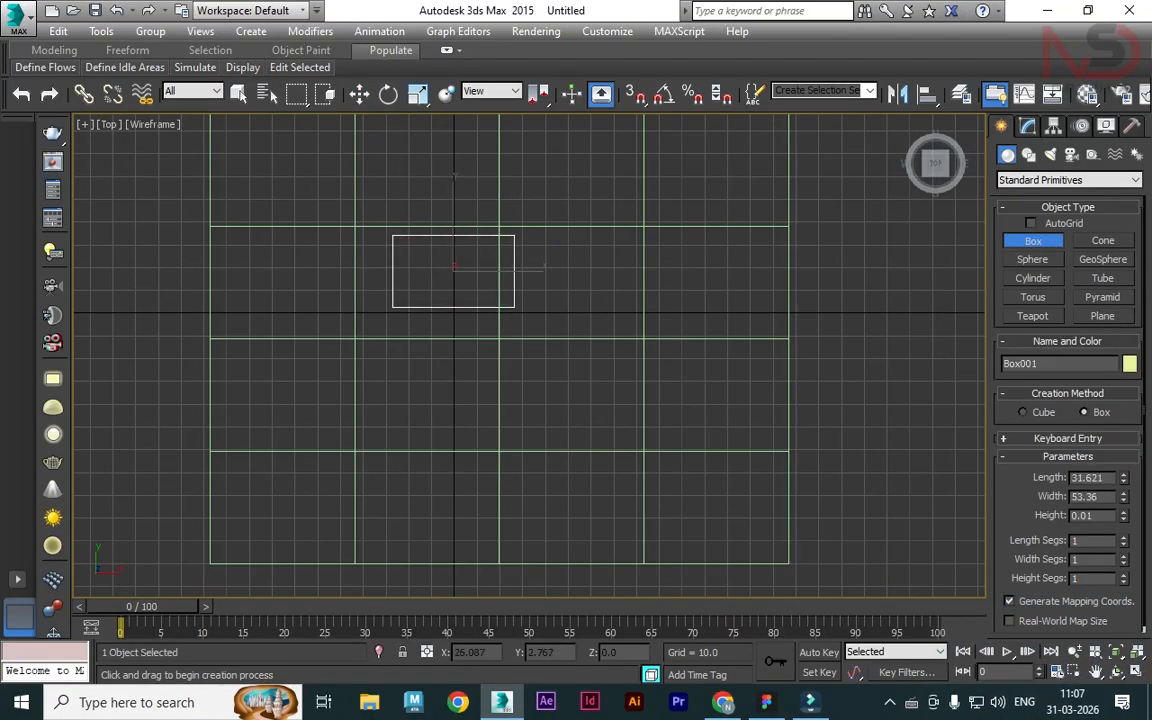
Move the box in the Perspective view so it floats above the plane at about Y -6.6, Z 30.4.
key(w)
key(alt+w)
right_click(605, 420)
key(alt+w)
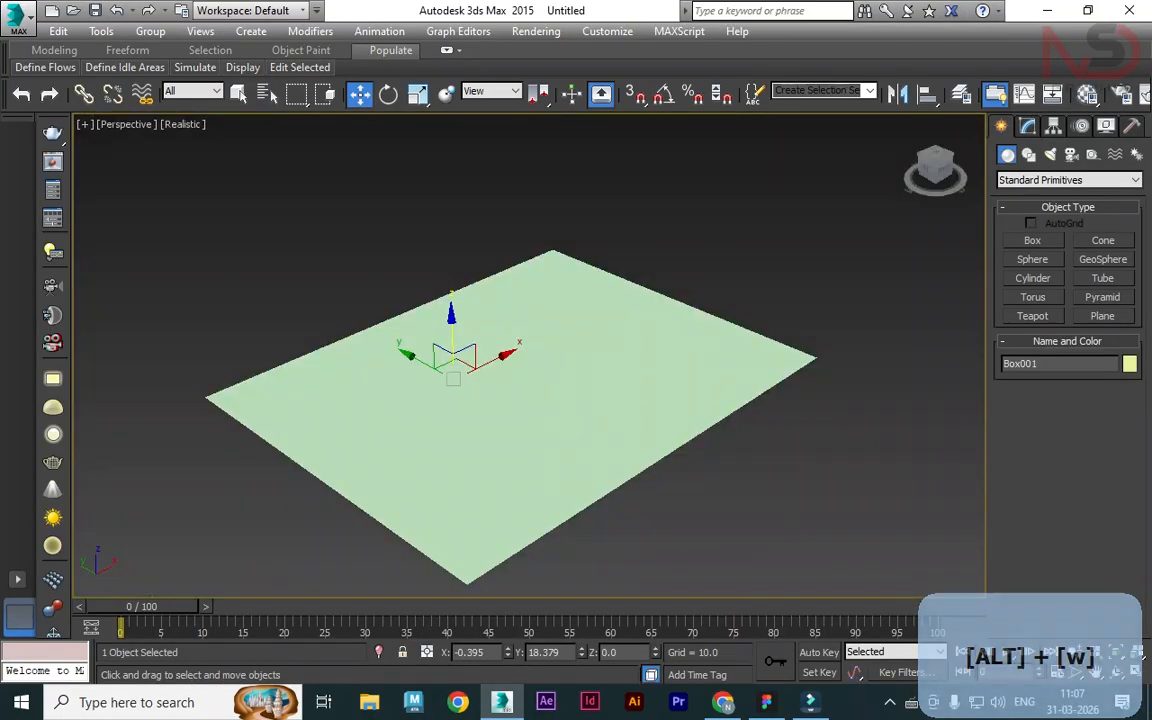
drag(452, 321, 483, 322)
scroll(432, 328, up, 3)
alt+middle_drag(483, 330, 415, 300)
drag(522, 290, 522, 299)
scroll(490, 350, up, 5)
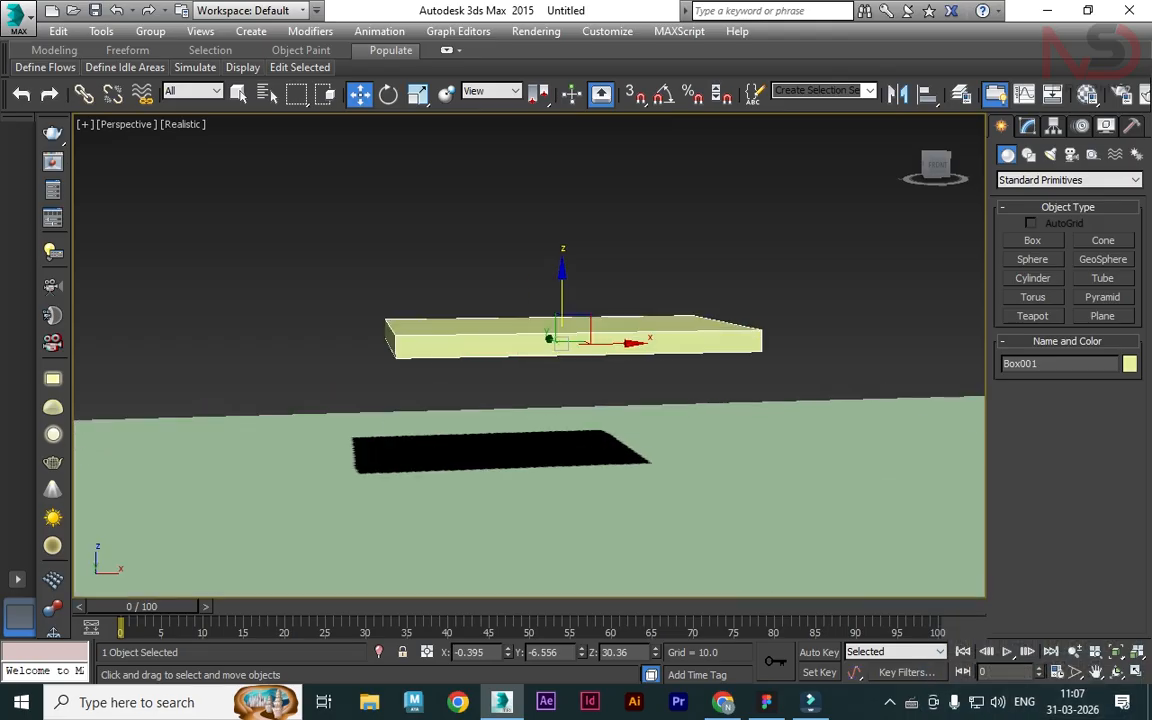
Set the box's height to 1.
alt+middle_drag(490, 350, 530, 400)
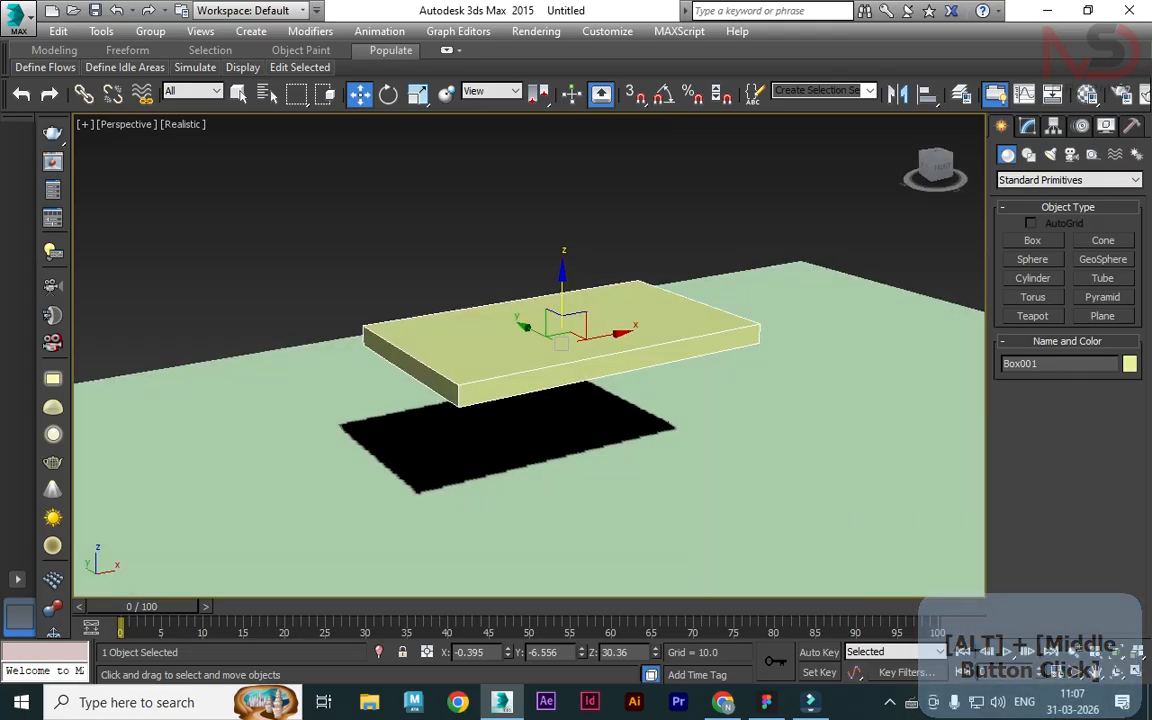
click(1054, 126)
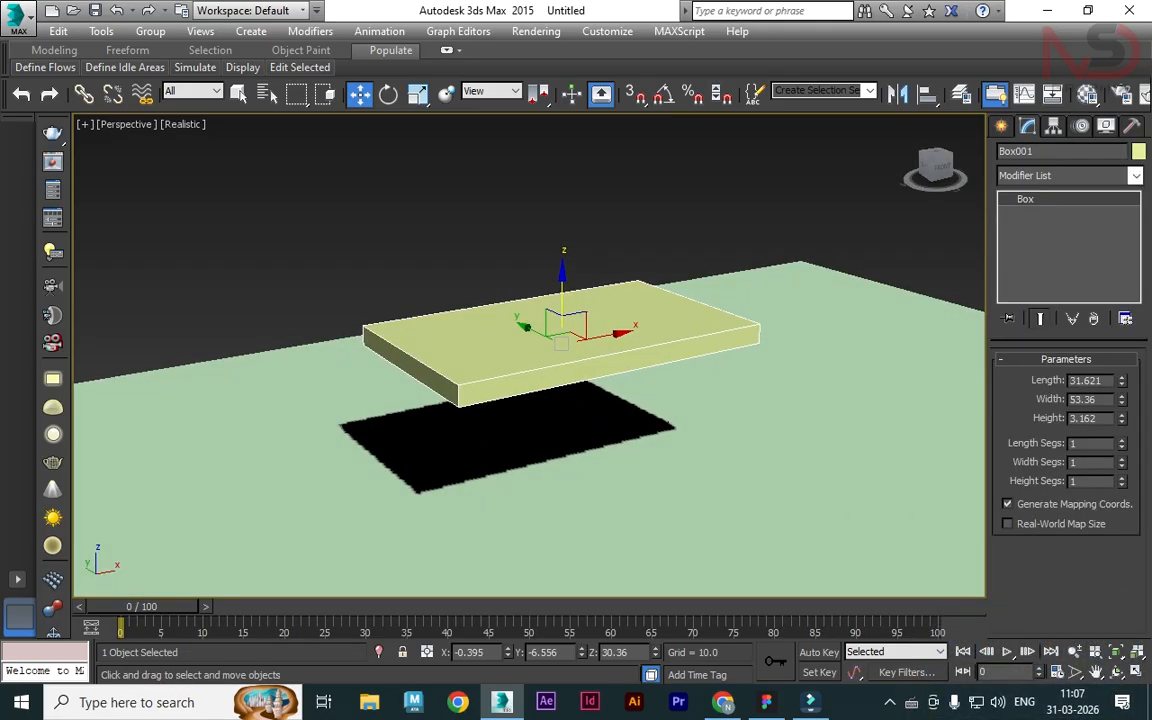
double_click(1084, 419)
text(1)
key(Return)
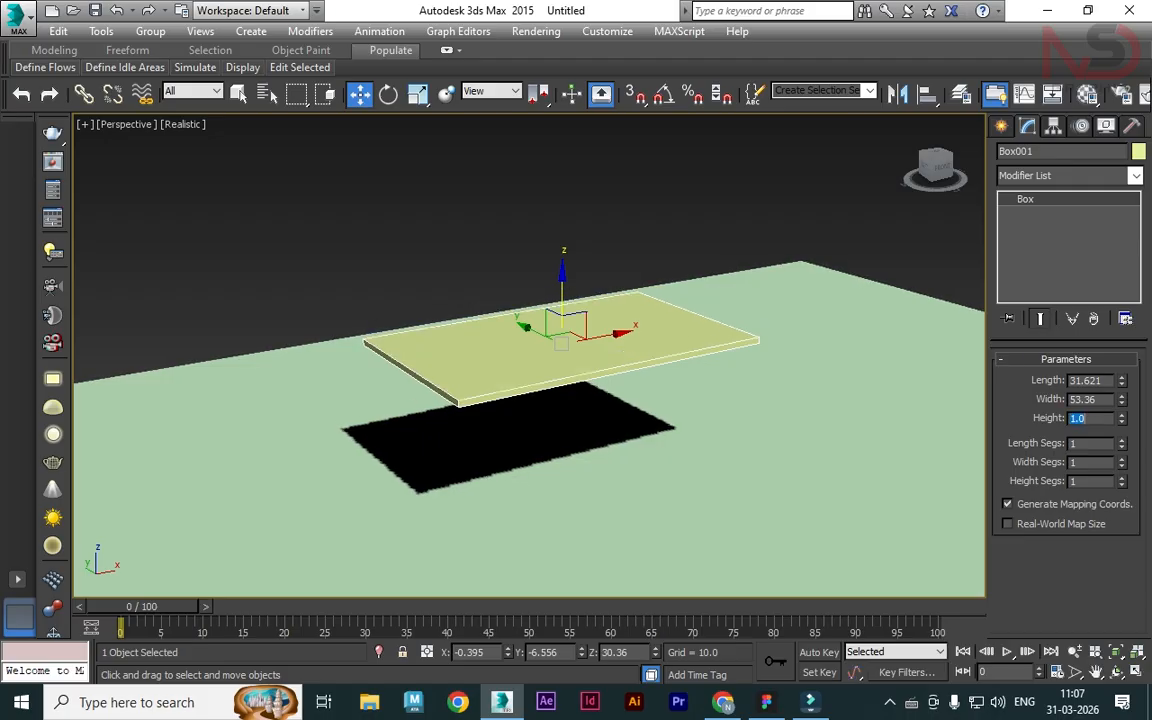
Set both the length segments and the width segments of the box to 50.
alt+middle_drag(540, 400, 565, 422)
middle_drag(565, 422, 517, 396)
double_click(1078, 444)
double_click(1078, 463)
double_click(1078, 444)
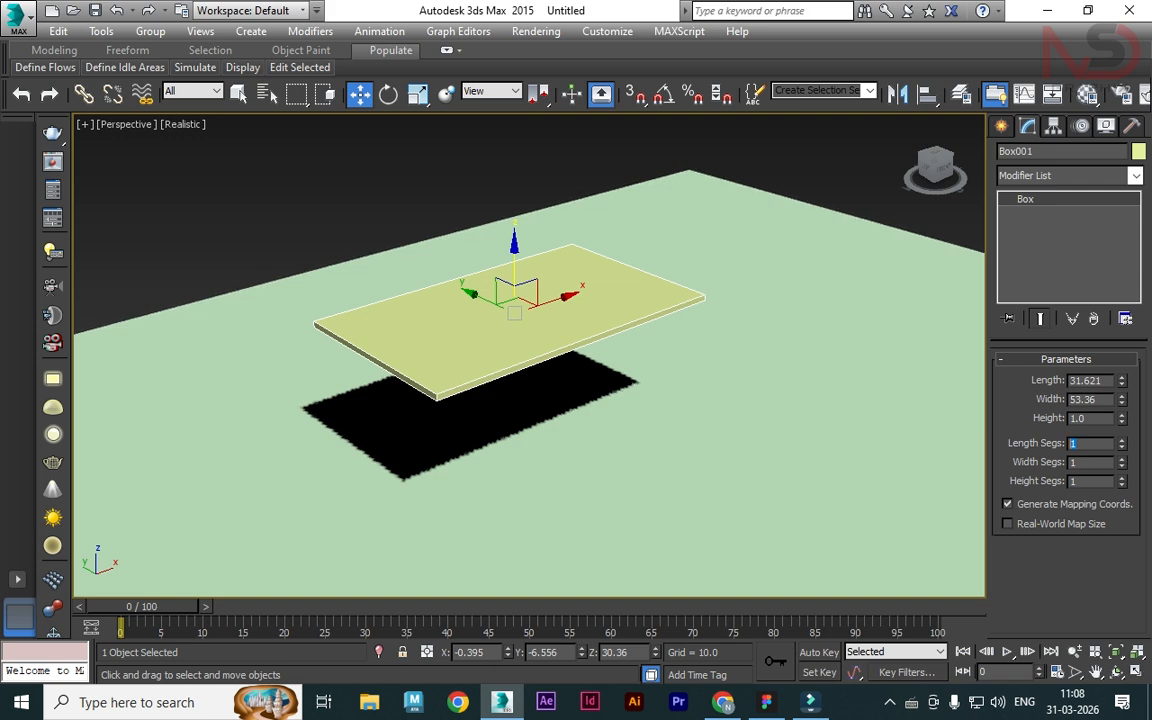
text(50)
key(Return)
key(Tab)
text(50)
key(Return)
scroll(505, 399, up, 5)
scroll(505, 399, down, 2)
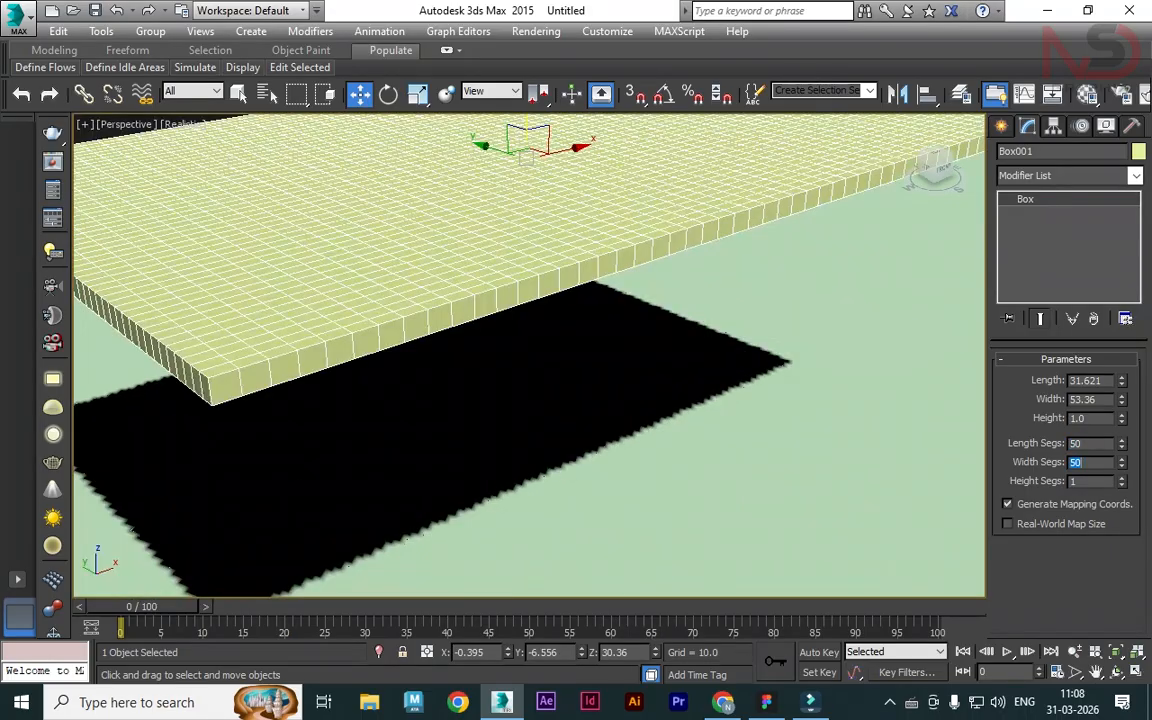
Try 2 height segments on the box and return the value to 1.
key(Tab)
text(2)
key(Return)
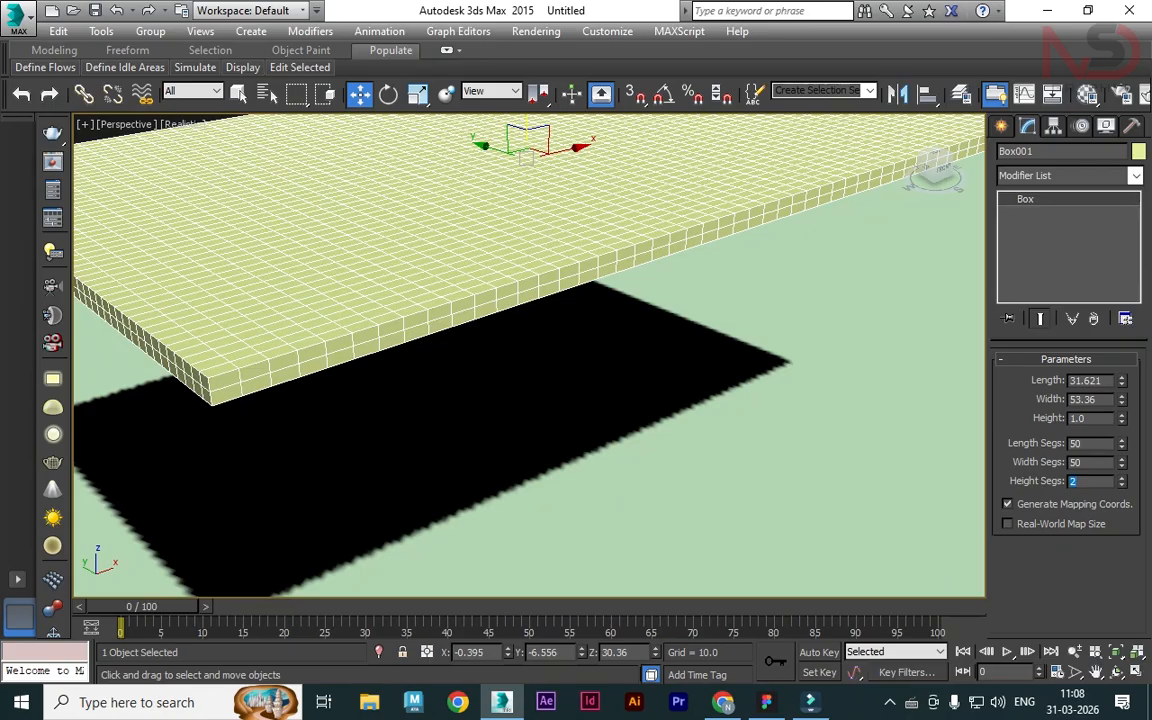
text(1)
key(Return)
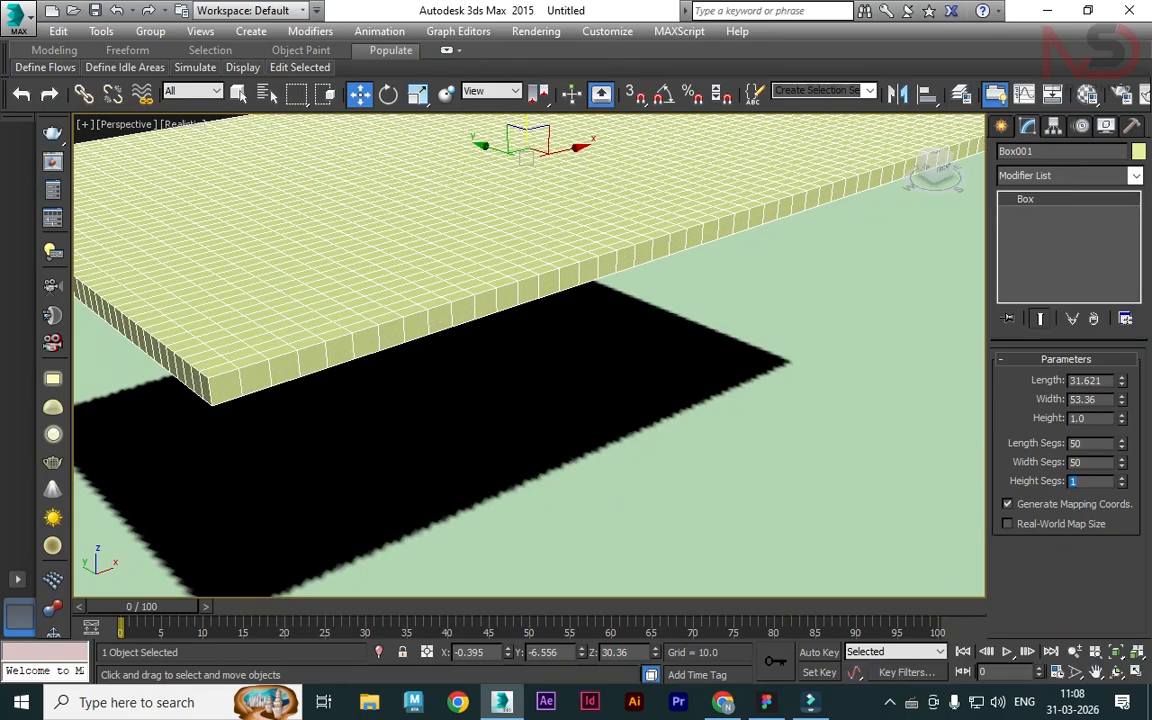
Rename the plane as base and the box as pillow.
scroll(545, 410, down, 5)
alt+middle_drag(545, 410, 515, 402)
scroll(523, 412, down, 5)
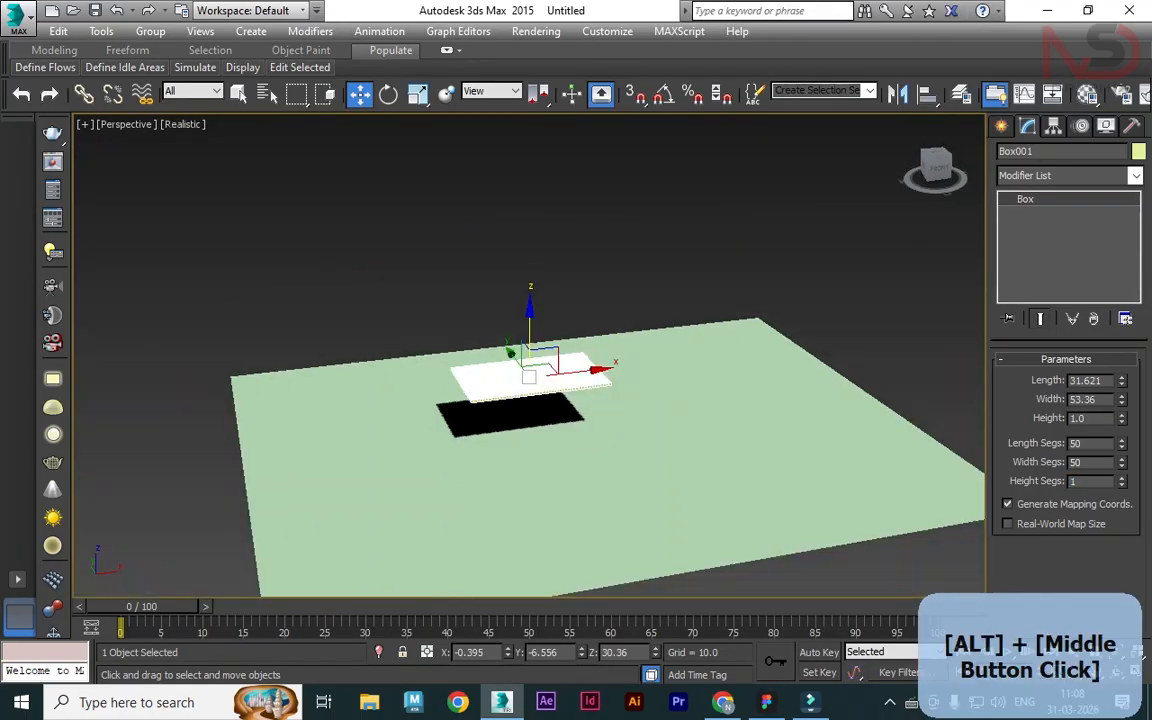
scroll(790, 385, up, 3)
click(770, 405)
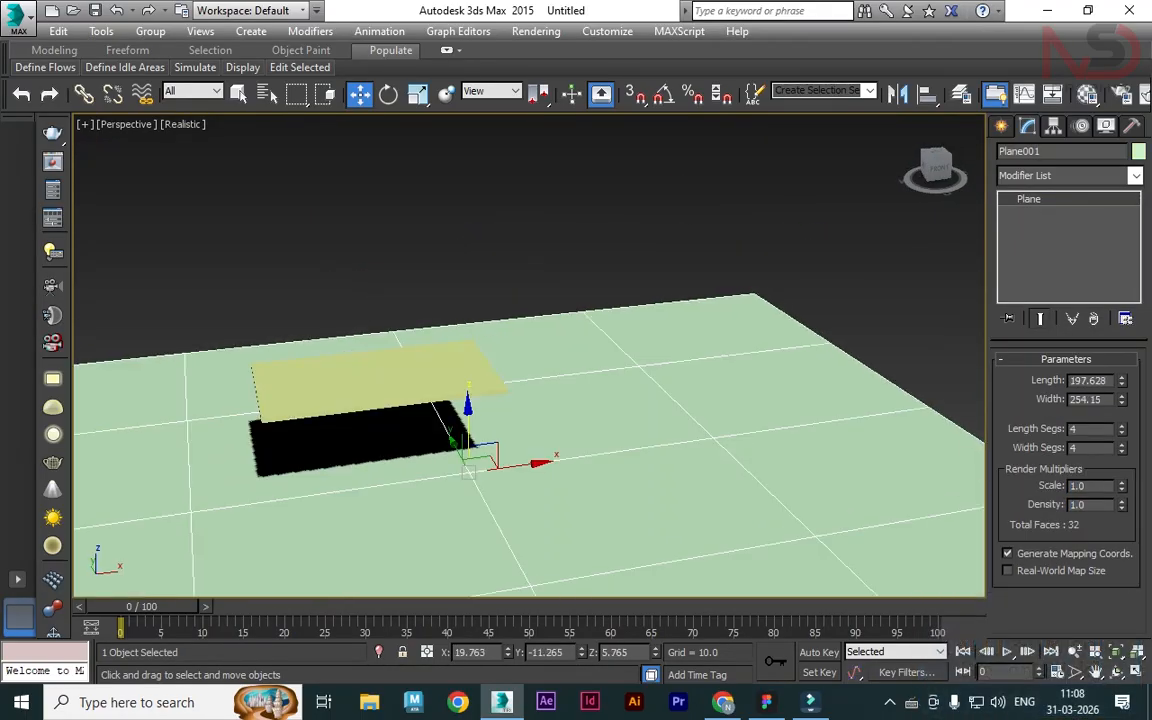
drag(1046, 152, 1002, 151)
text(base)
click(375, 375)
double_click(1015, 151)
text(pillow)
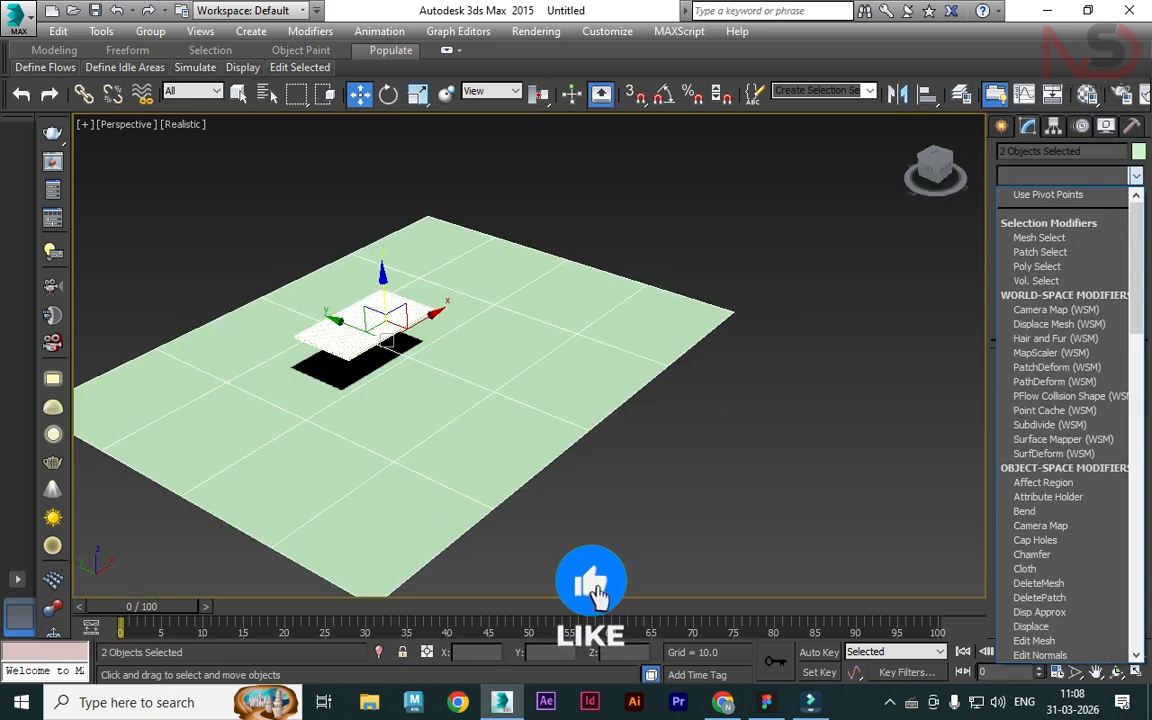
Apply the Cloth modifier to the base and the pillow together.
key(c)
key(c)
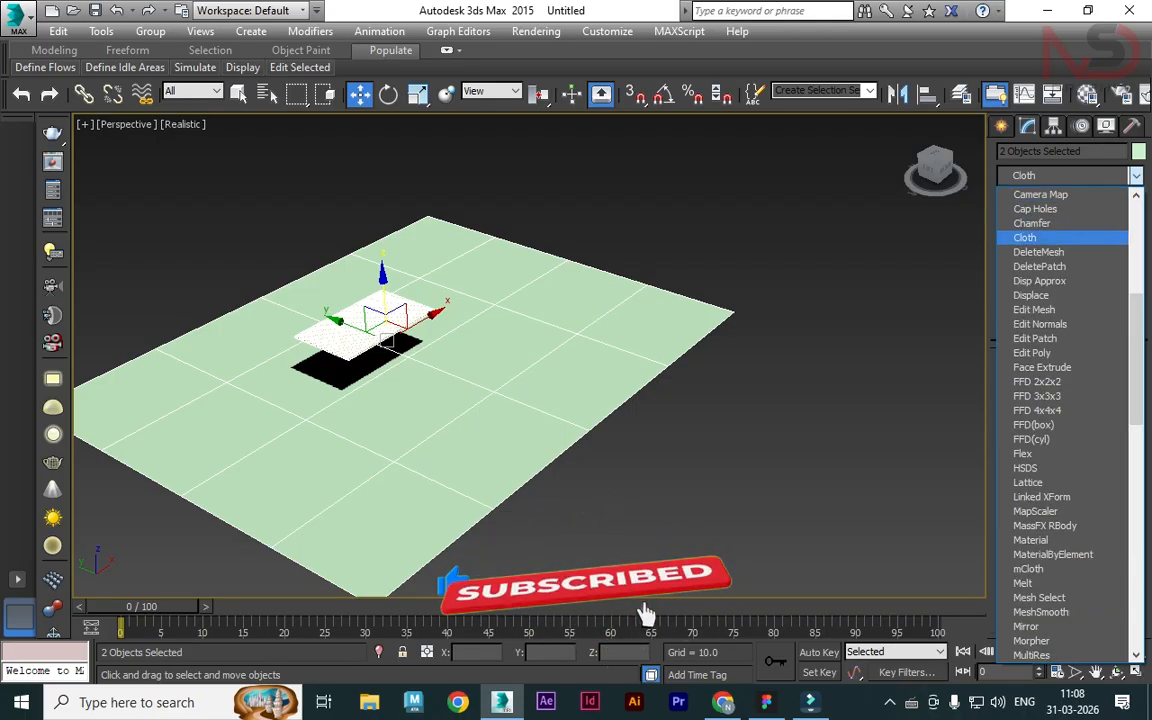
key(Return)
Open the Cloth object properties and make the base a collision object.
scroll(724, 265, up, 3)
middle_drag(724, 265, 909, 123)
scroll(752, 193, down, 4)
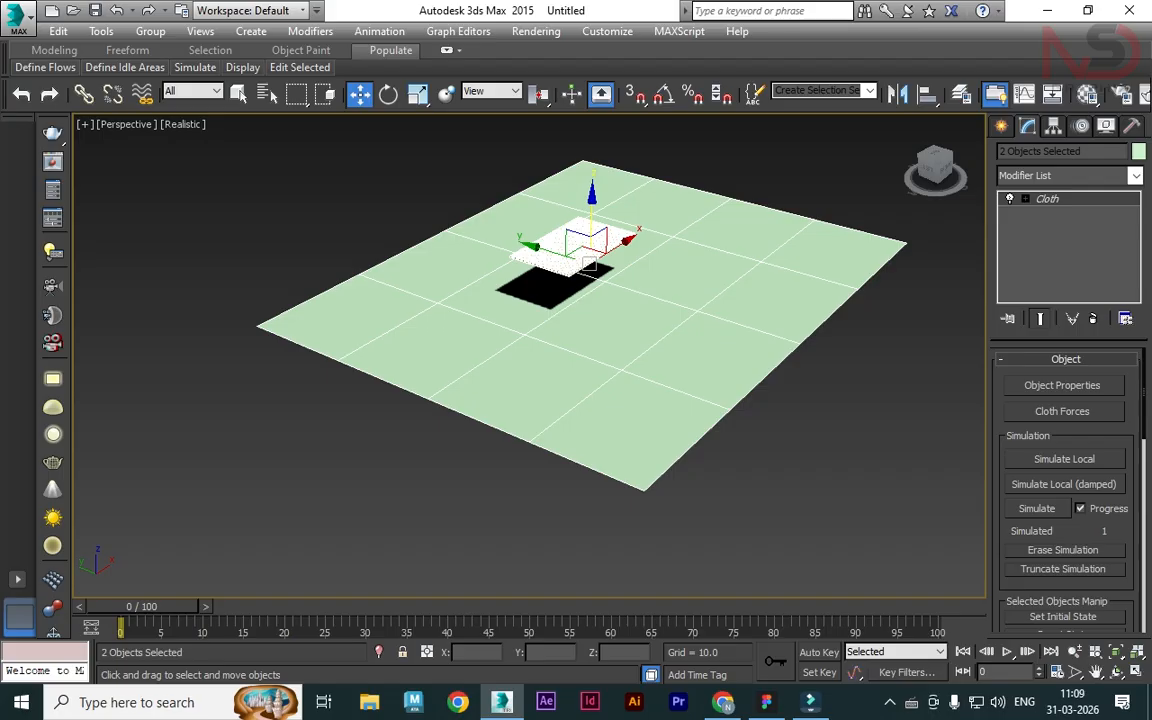
drag(1080, 437, 1080, 433)
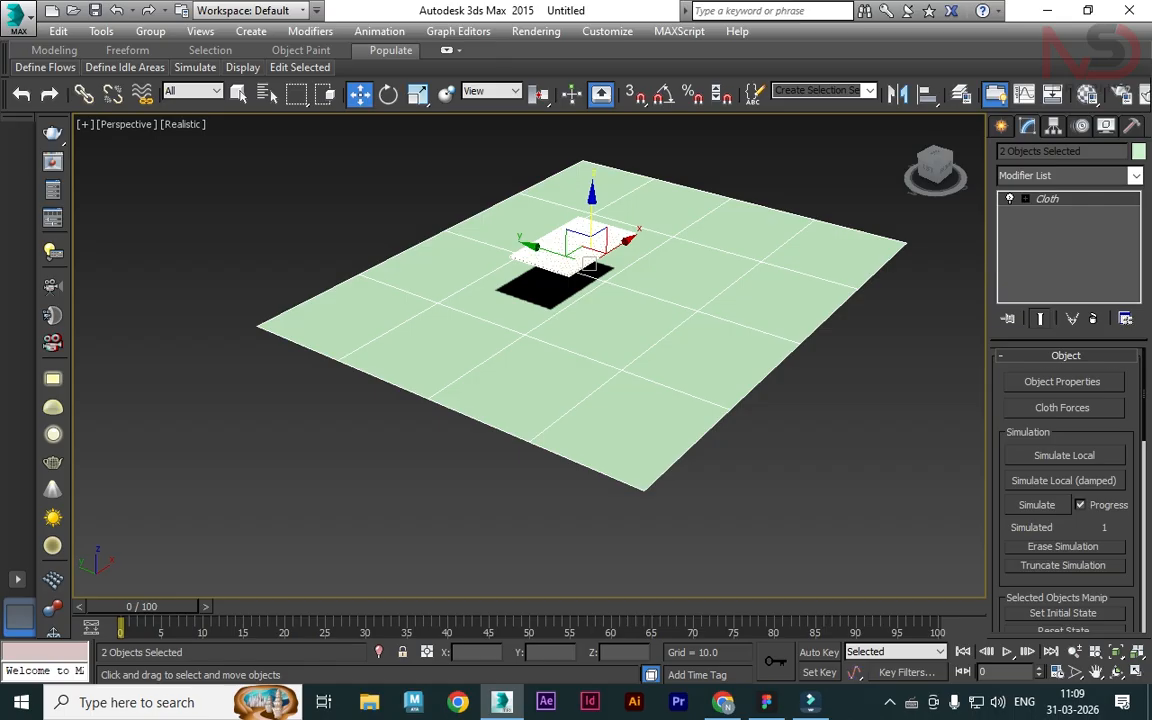
click(1062, 382)
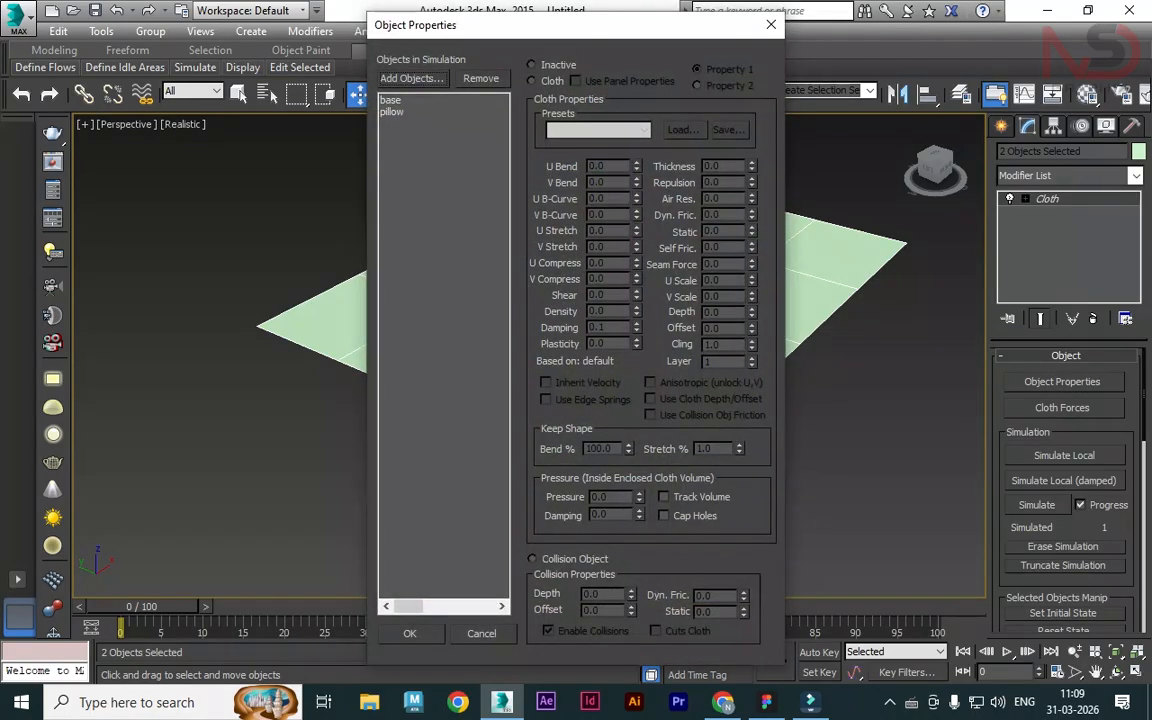
drag(450, 25, 631, 67)
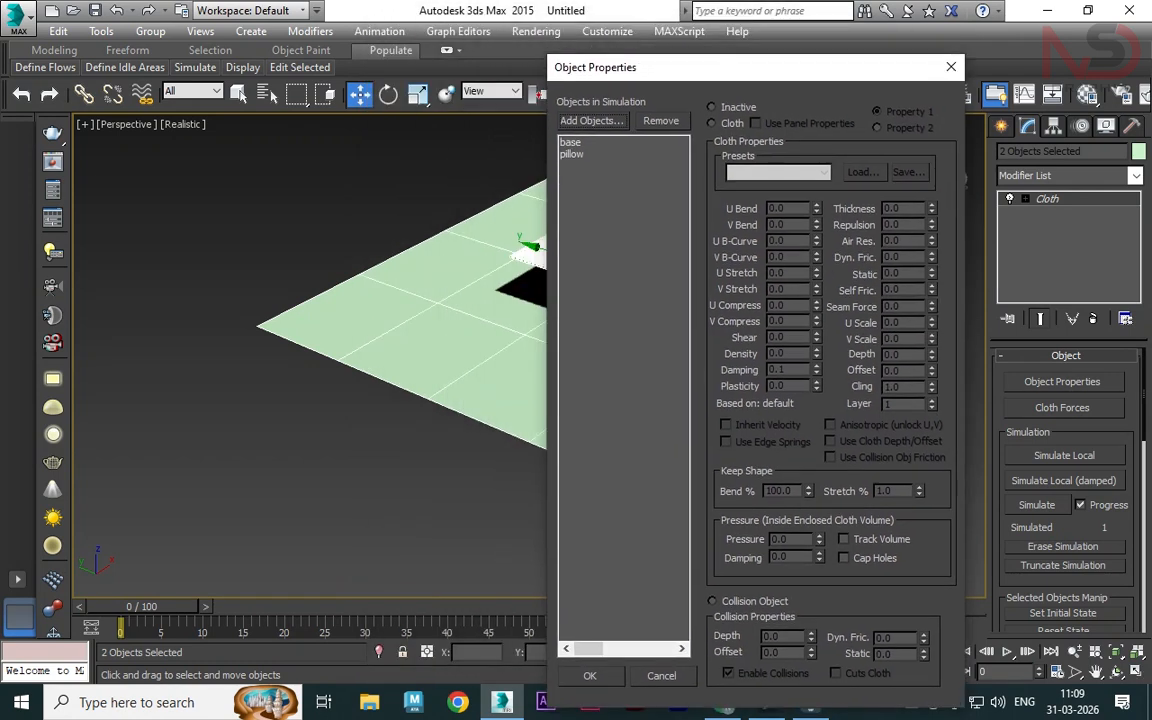
click(571, 142)
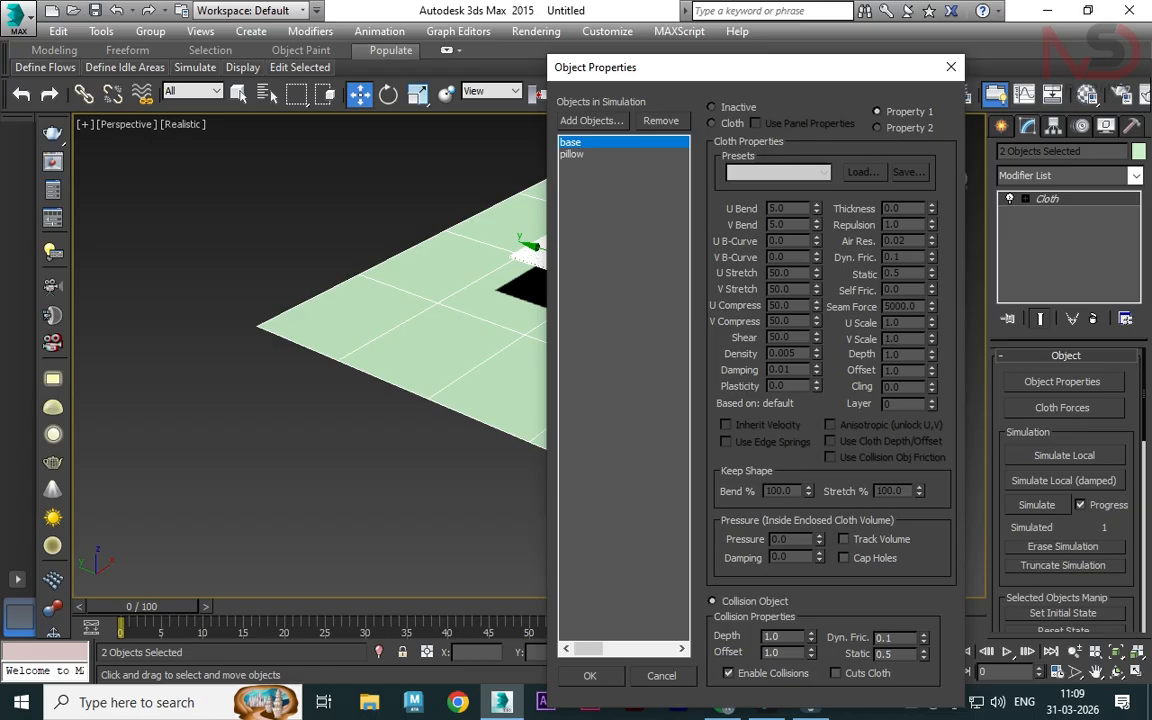
Make the pillow a cloth object with the Satin preset and a pressure of 4, and accept the object properties.
click(573, 154)
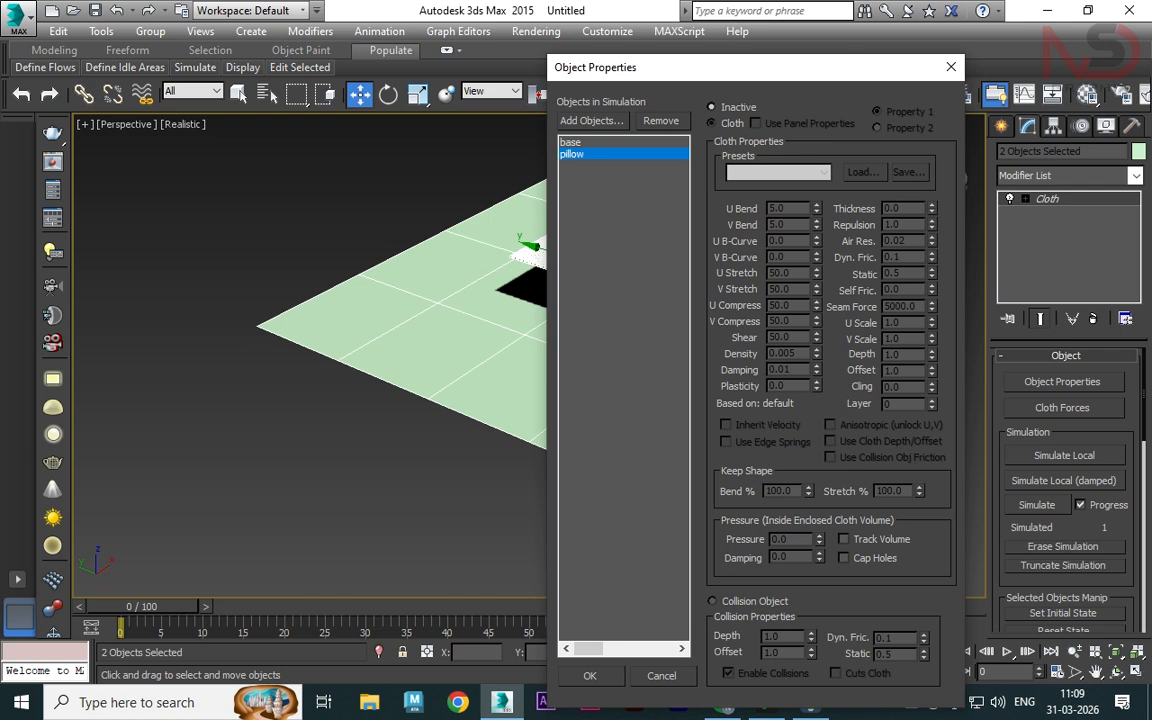
click(713, 123)
click(785, 173)
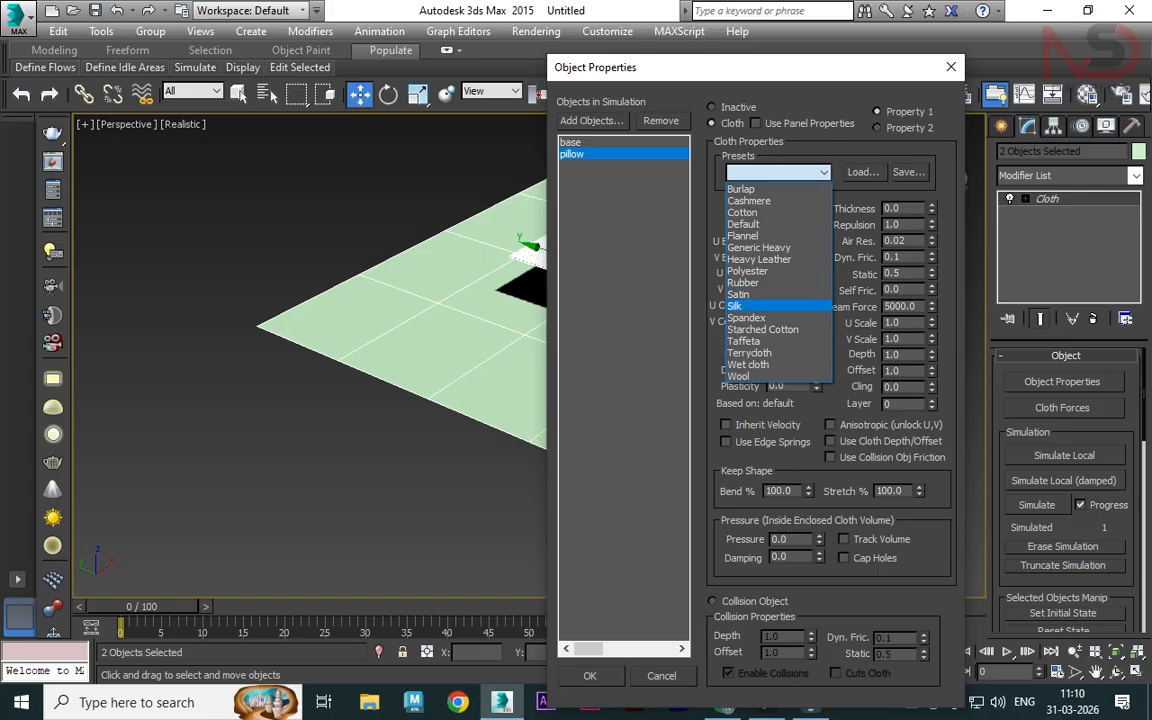
click(760, 295)
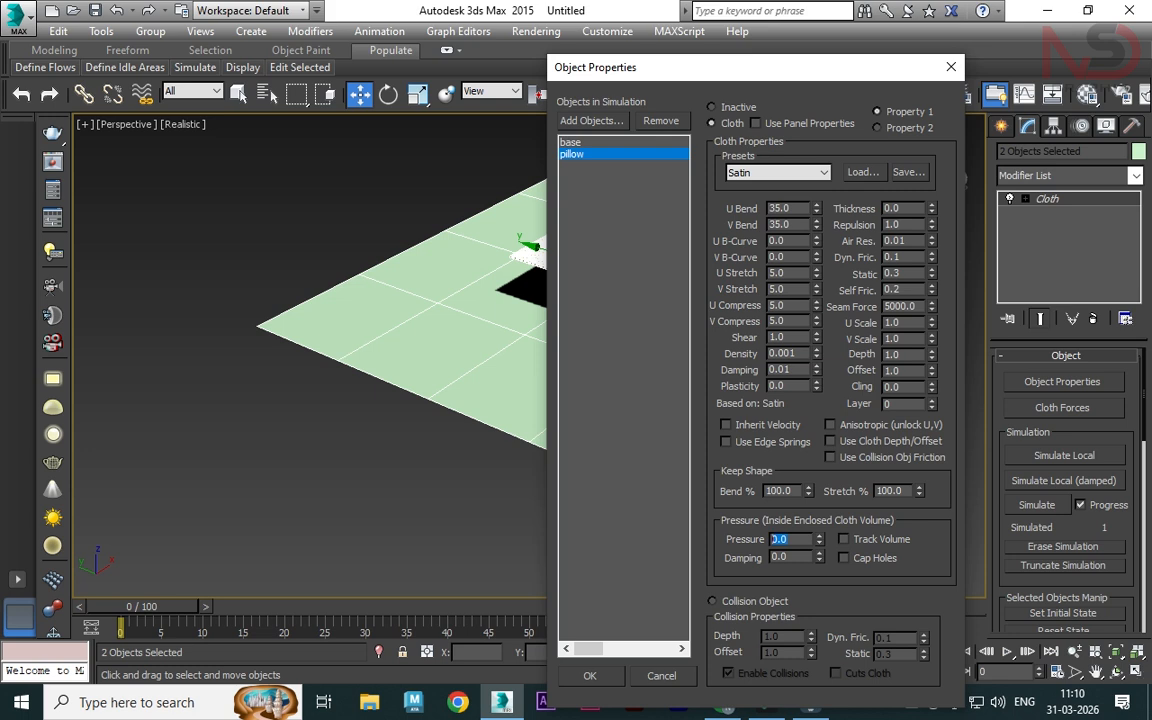
text(4)
key(Return)
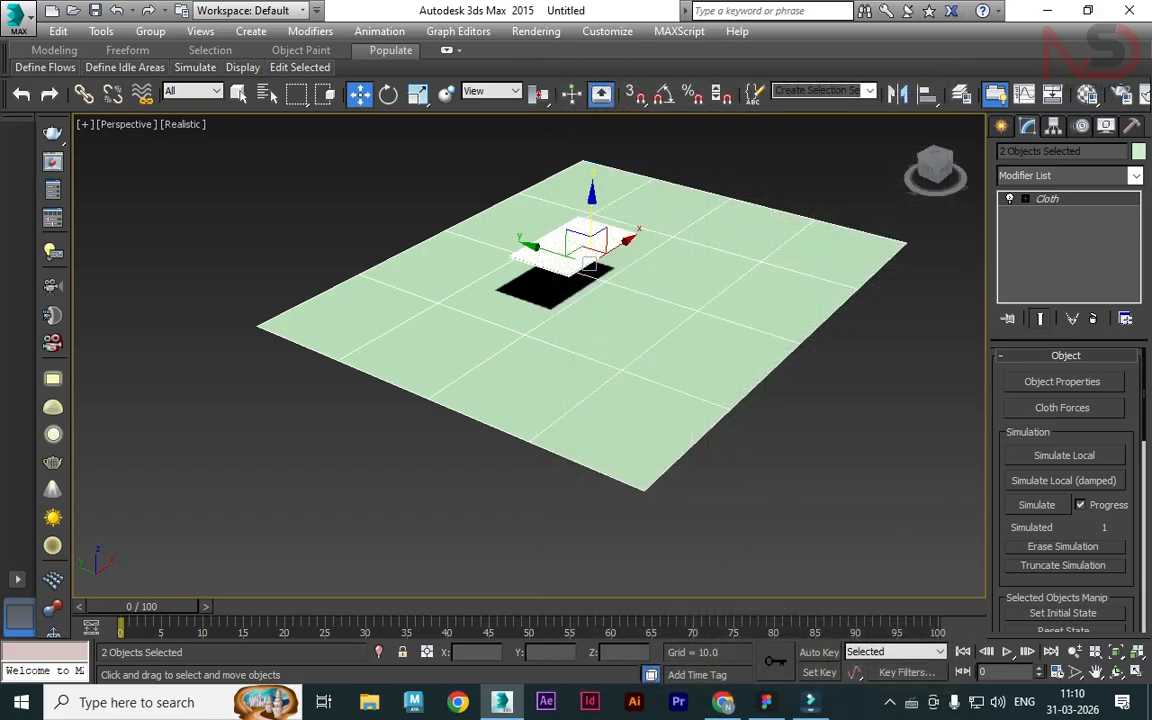
Run the local cloth simulation until the inflated pillow lands on the base, stop it and inspect the pillow's shape.
click(1064, 455)
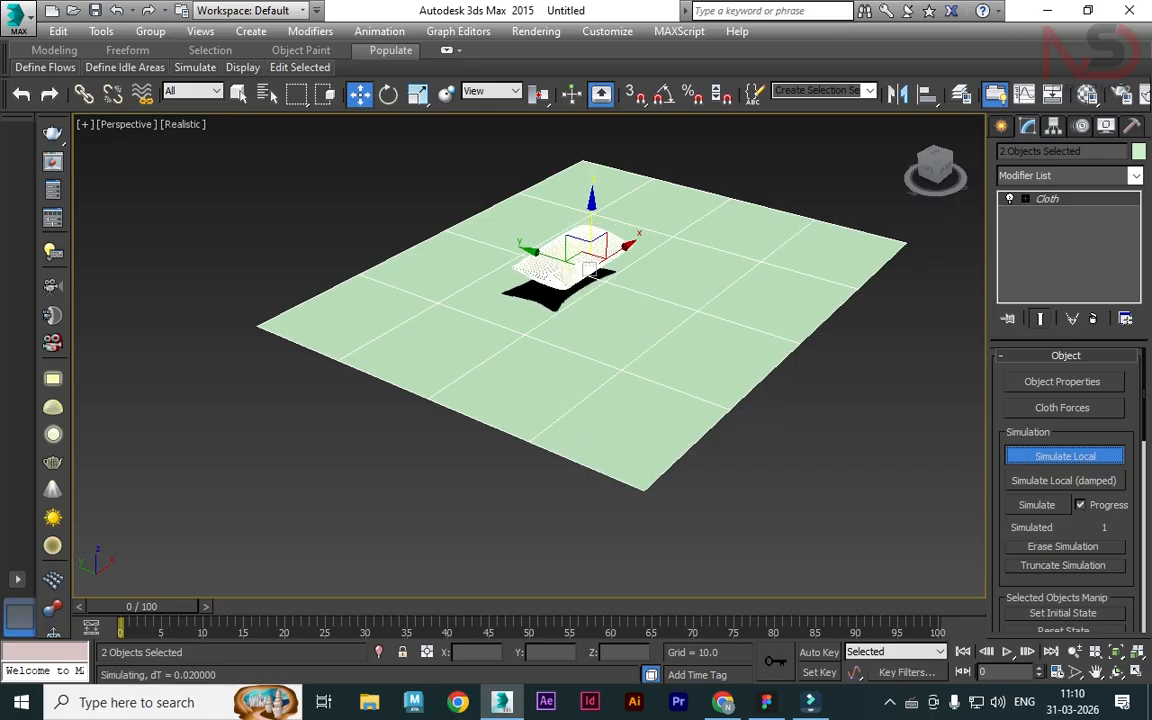
key(Escape)
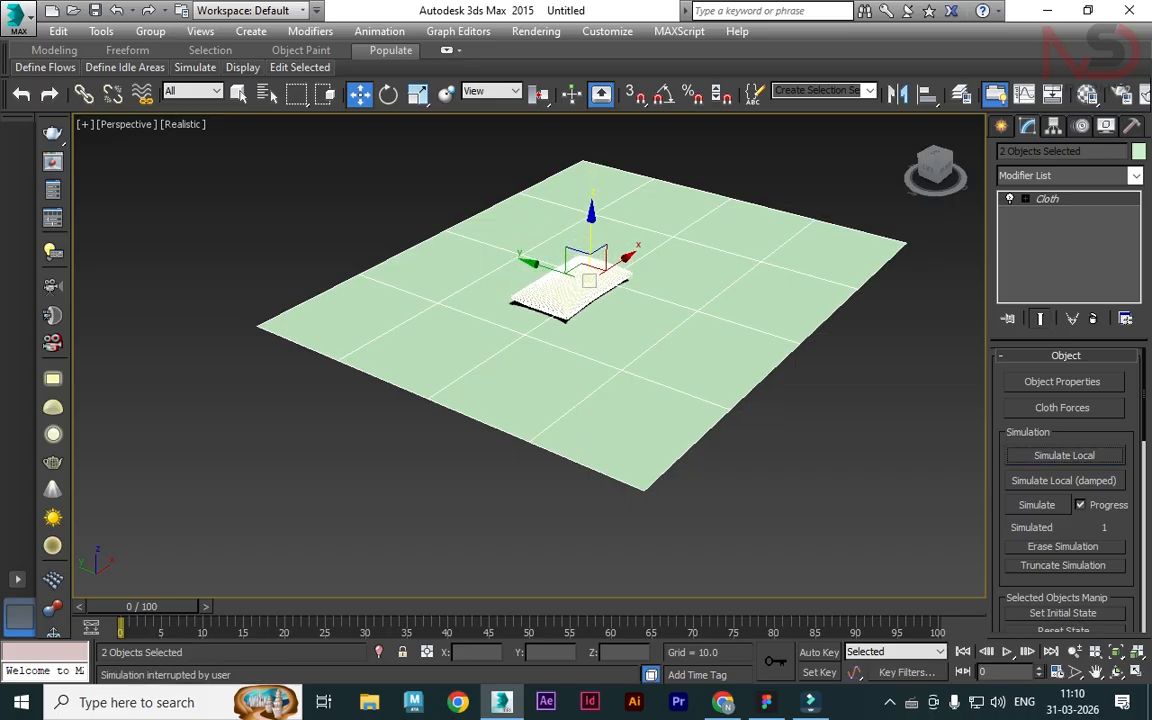
click(908, 408)
scroll(500, 370, up, 8)
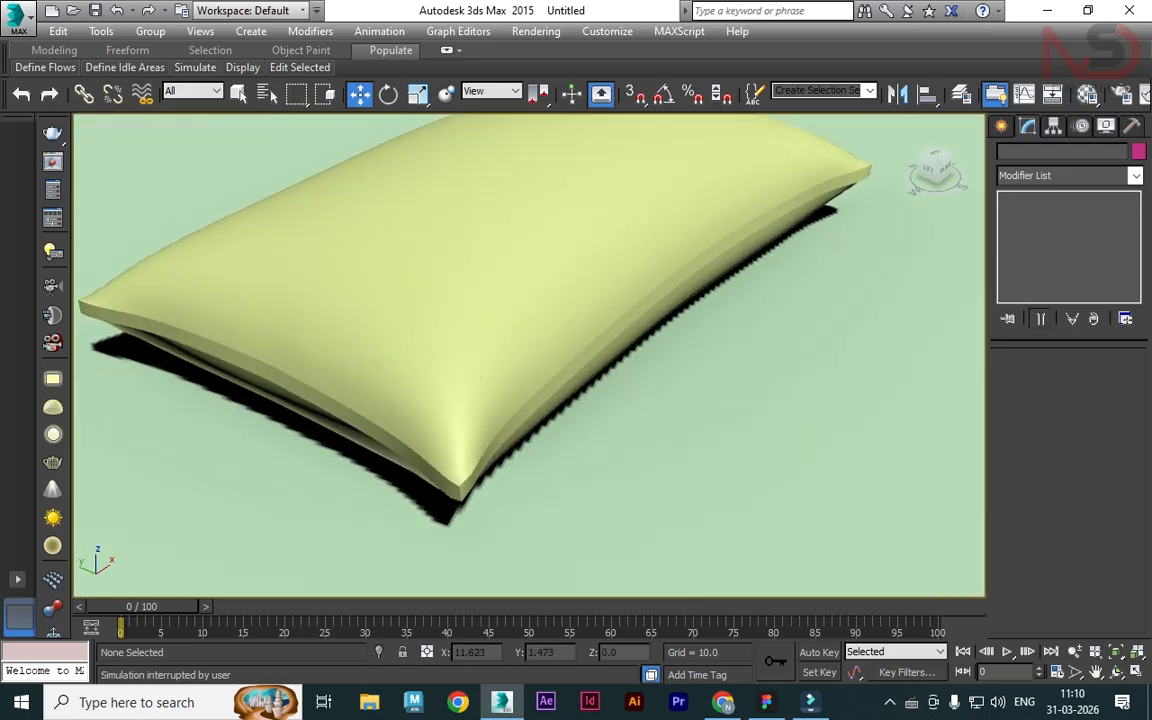
scroll(585, 275, down, 6)
scroll(585, 275, down, 3)
click(530, 270)
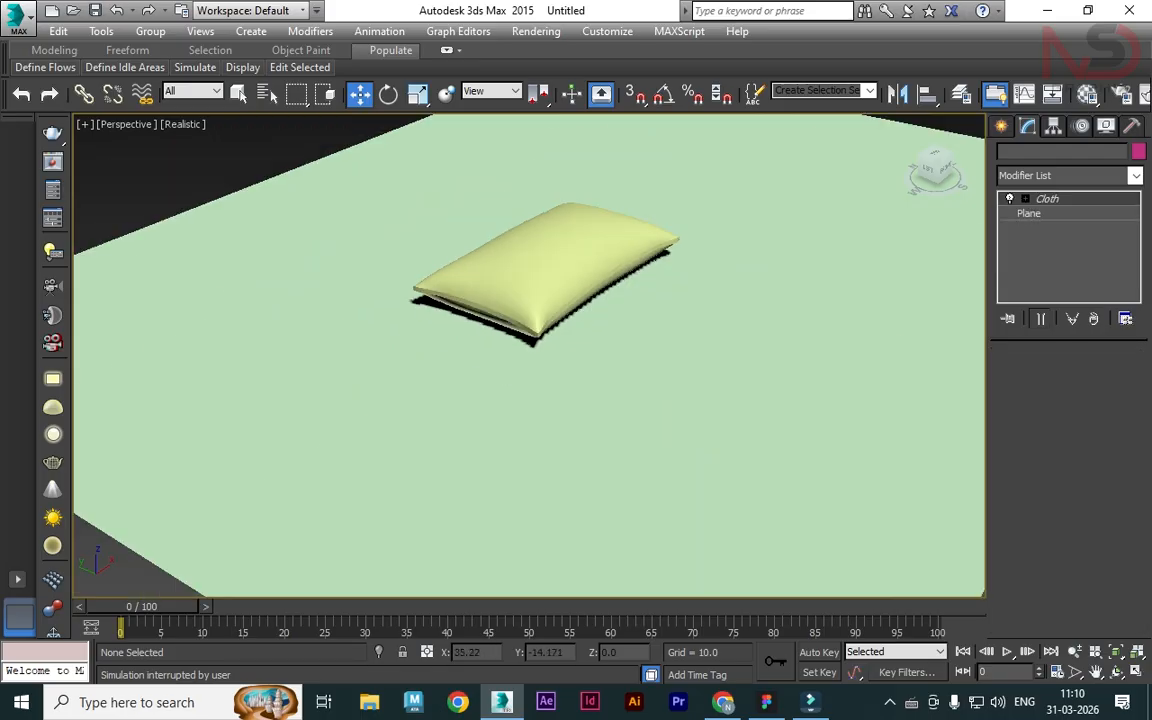
Reset the simulated pillow to its original flat cloth state.
scroll(1065, 450, down, 2)
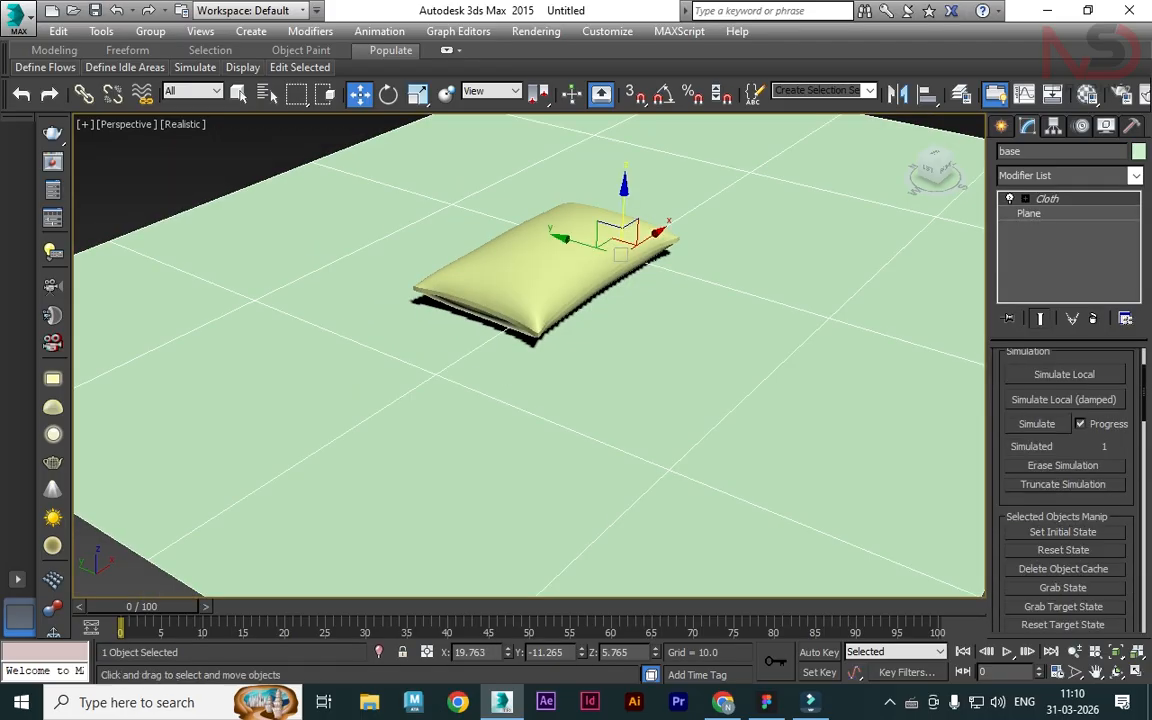
click(545, 265)
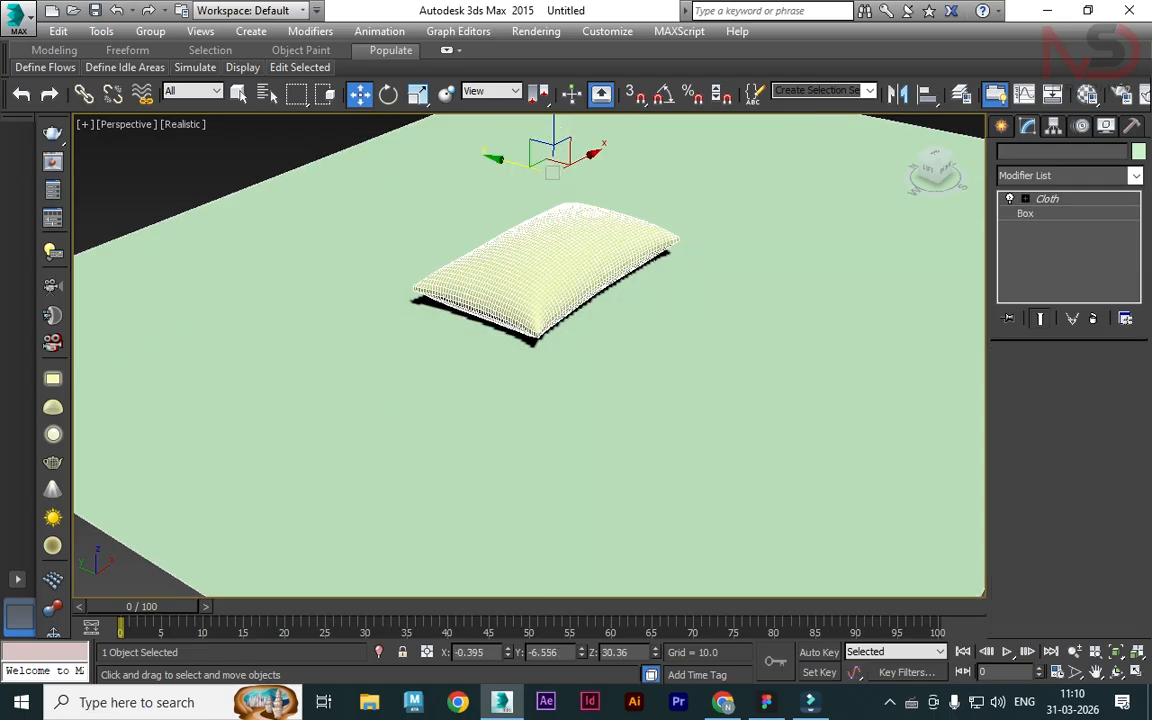
click(1063, 550)
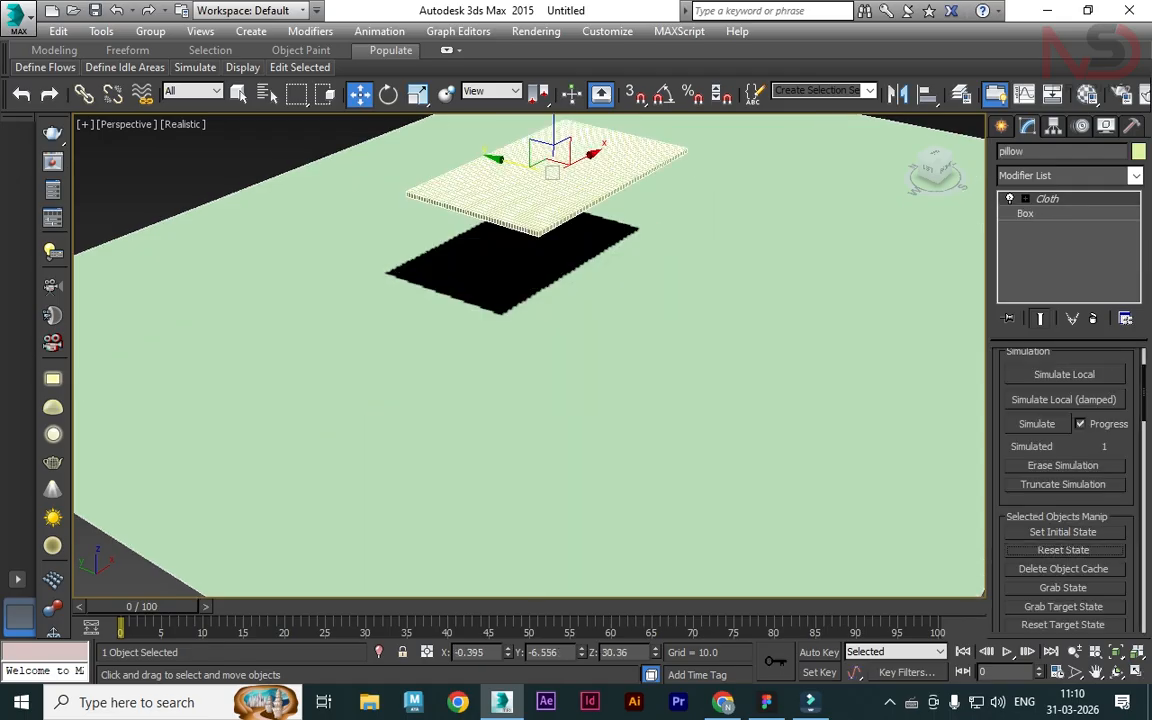
Change the pillow's cloth properties to the Silk preset with a pressure of 6 and accept them.
scroll(1065, 480, up, 2)
click(1062, 385)
click(391, 111)
click(390, 100)
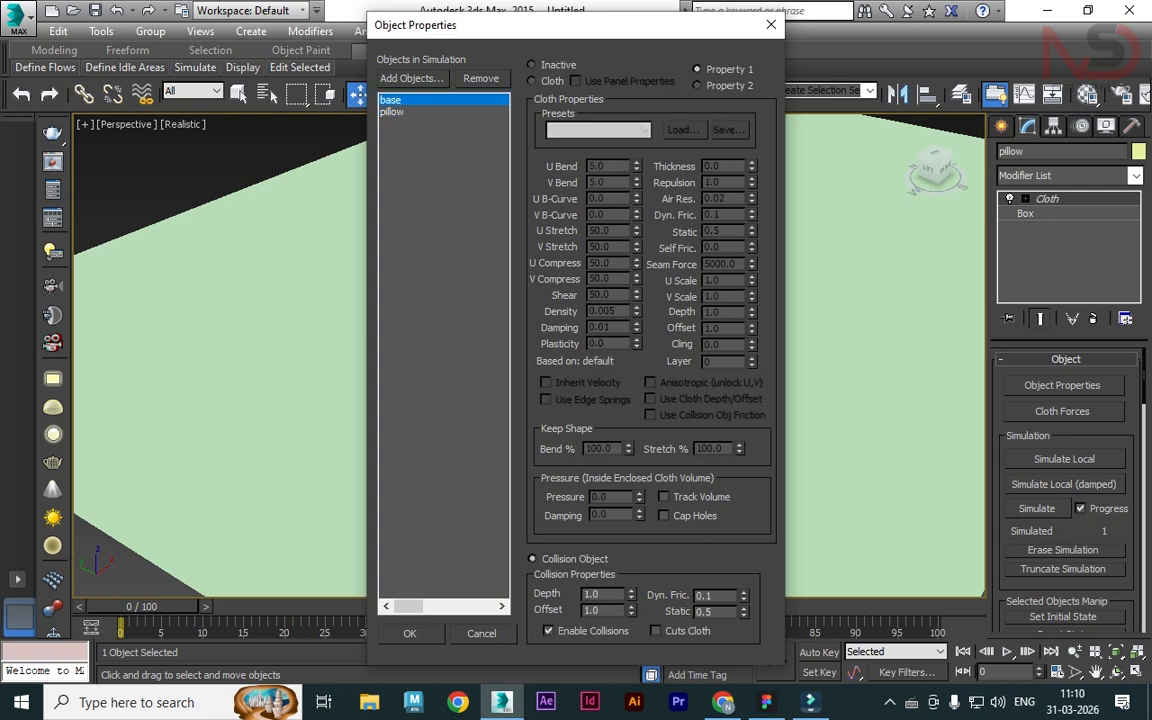
click(391, 111)
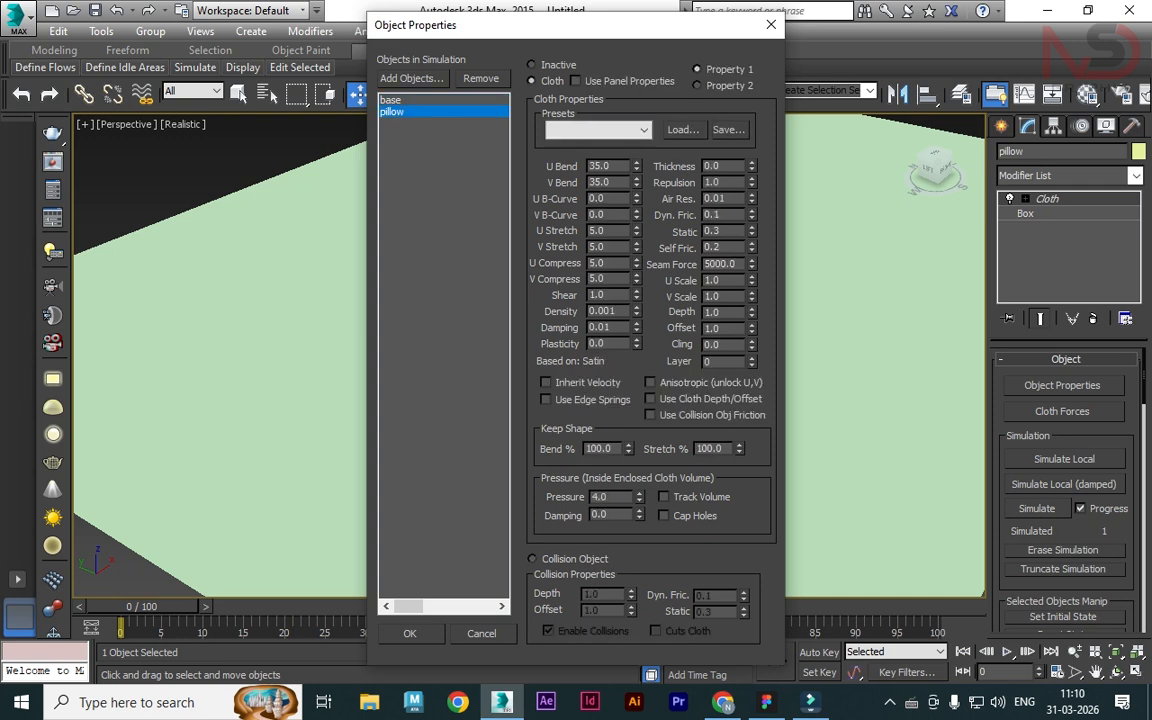
click(597, 130)
click(556, 263)
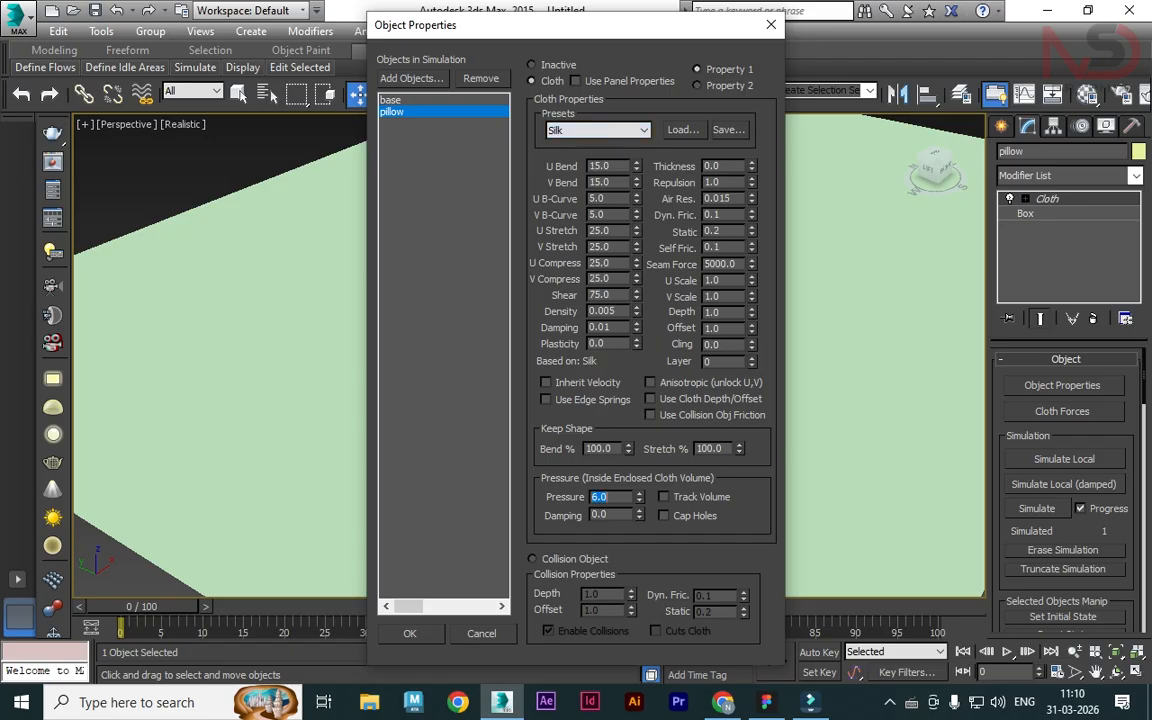
click(409, 633)
Run the local cloth simulation until the pillow lands on the base, stop it and inspect the wrinkled pillow from several angles.
click(1065, 459)
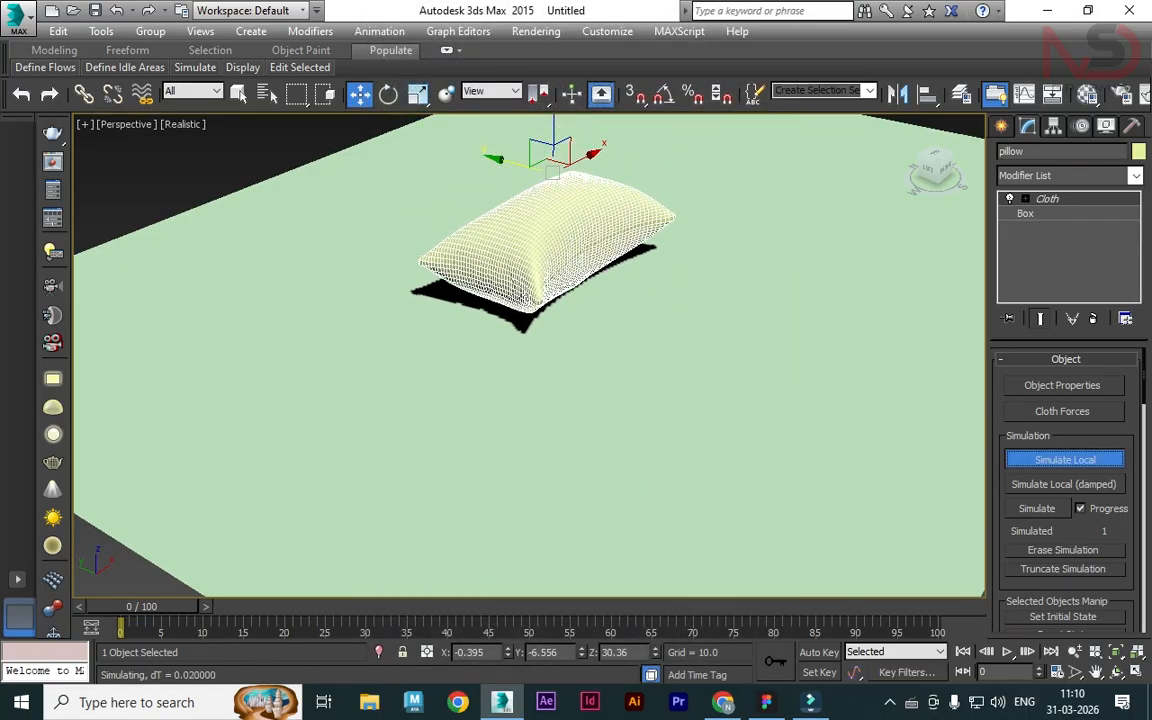
key(Escape)
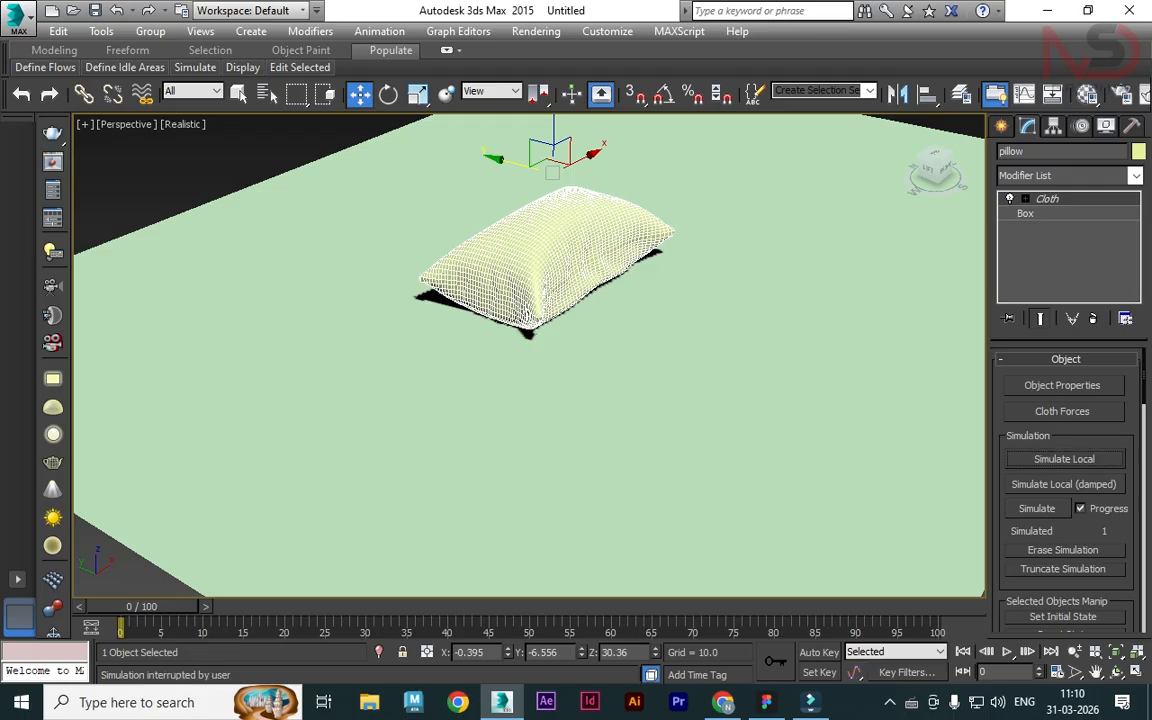
key(ctrl+d)
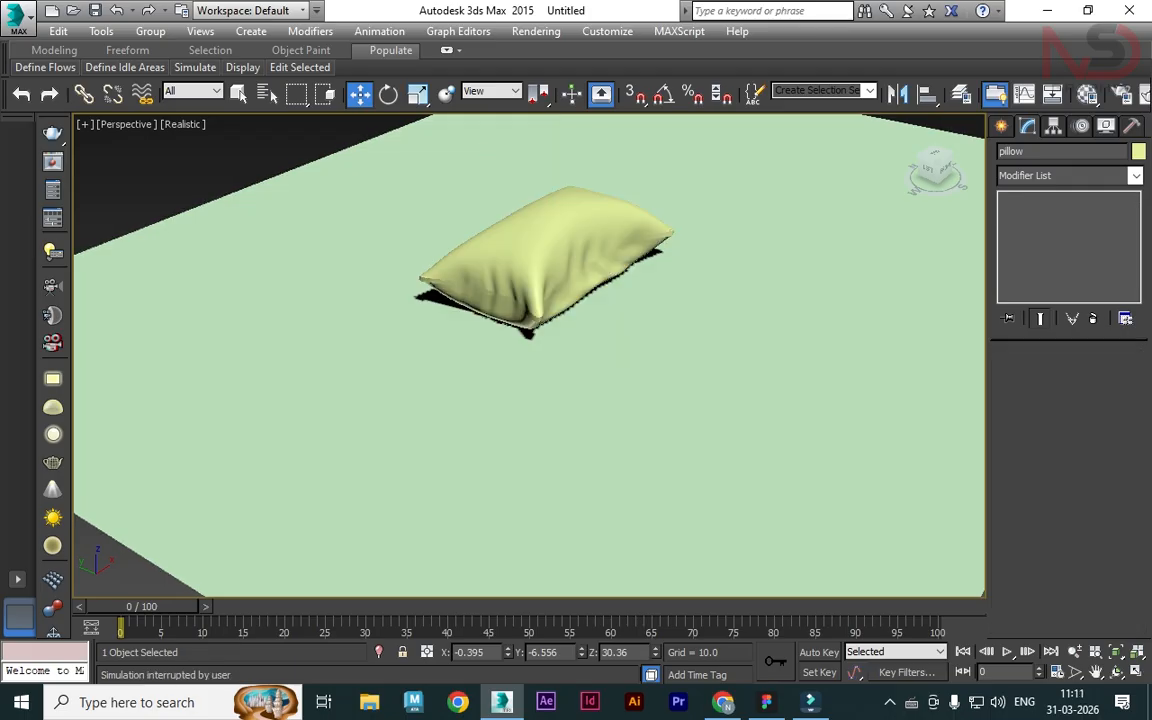
scroll(480, 260, up, 2)
alt+middle_drag(530, 330, 468, 405)
mouse_move(479, 272)
alt+middle_down()
mouse_move(465, 235)
mouse_move(500, 265)
mouse_move(465, 285)
mouse_move(490, 270)
mouse_move(480, 240)
mouse_move(485, 268)
mouse_move(470, 290)
mouse_move(490, 280)
mouse_move(482, 270)
alt+middle_up()
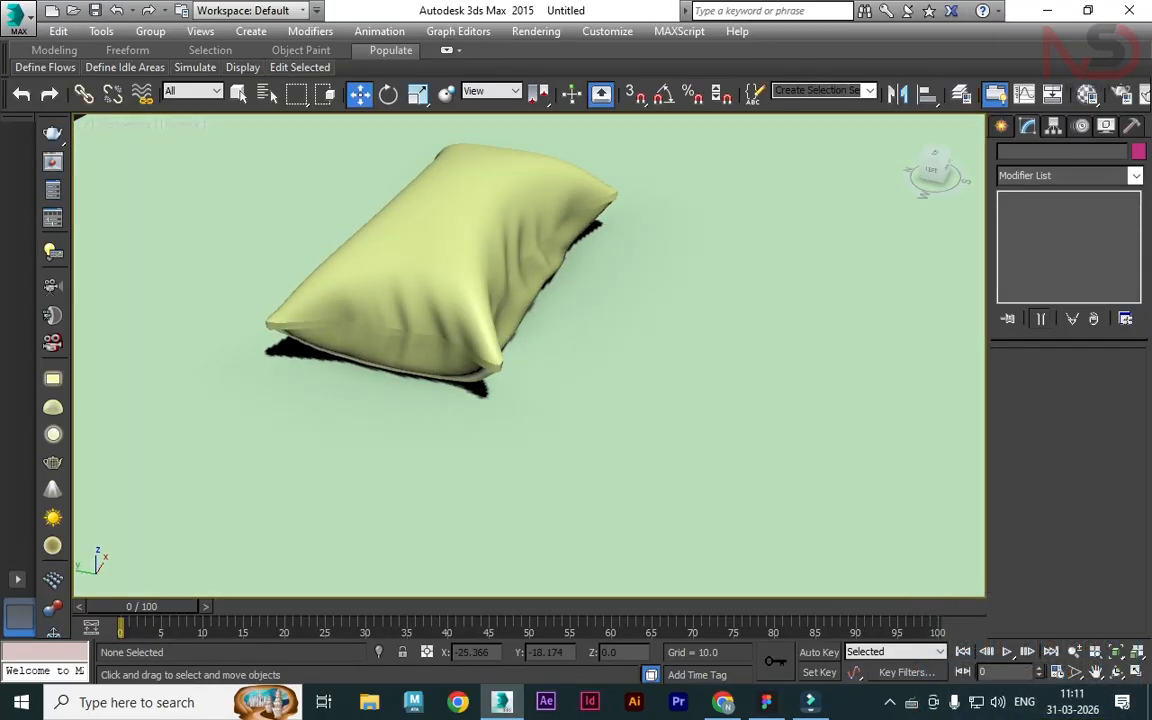
scroll(528, 355, down, 6)
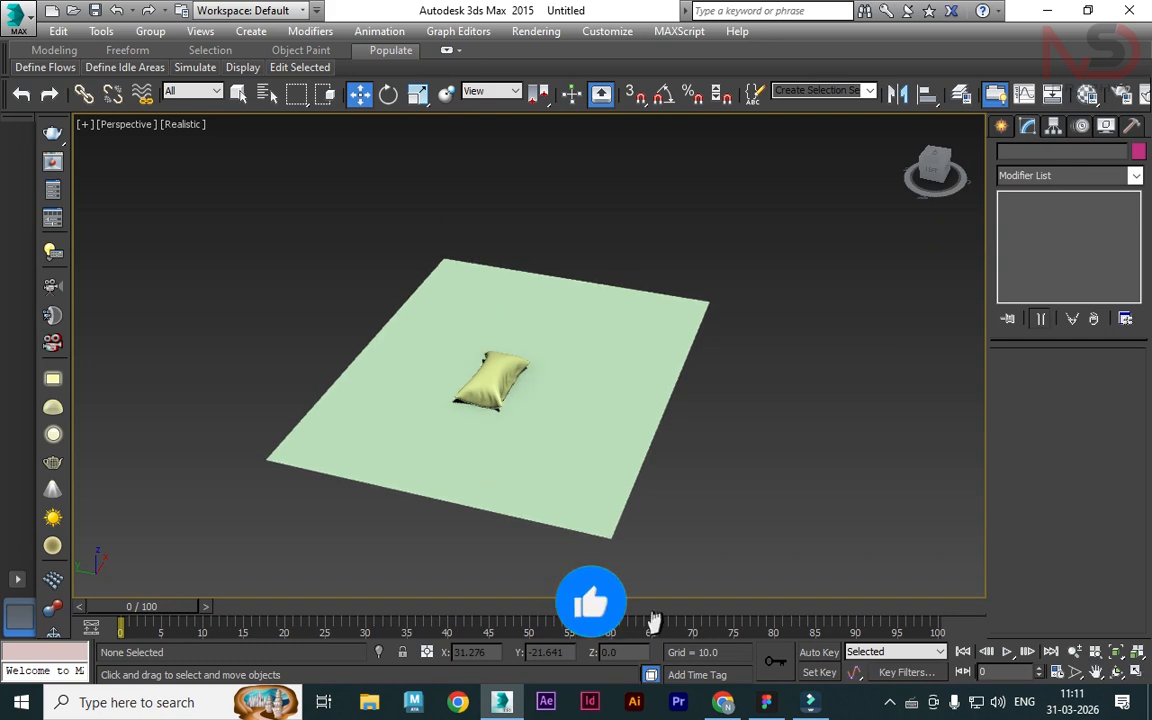
Reset the scene without saving the changes.
click(18, 17)
click(62, 98)
key(n)
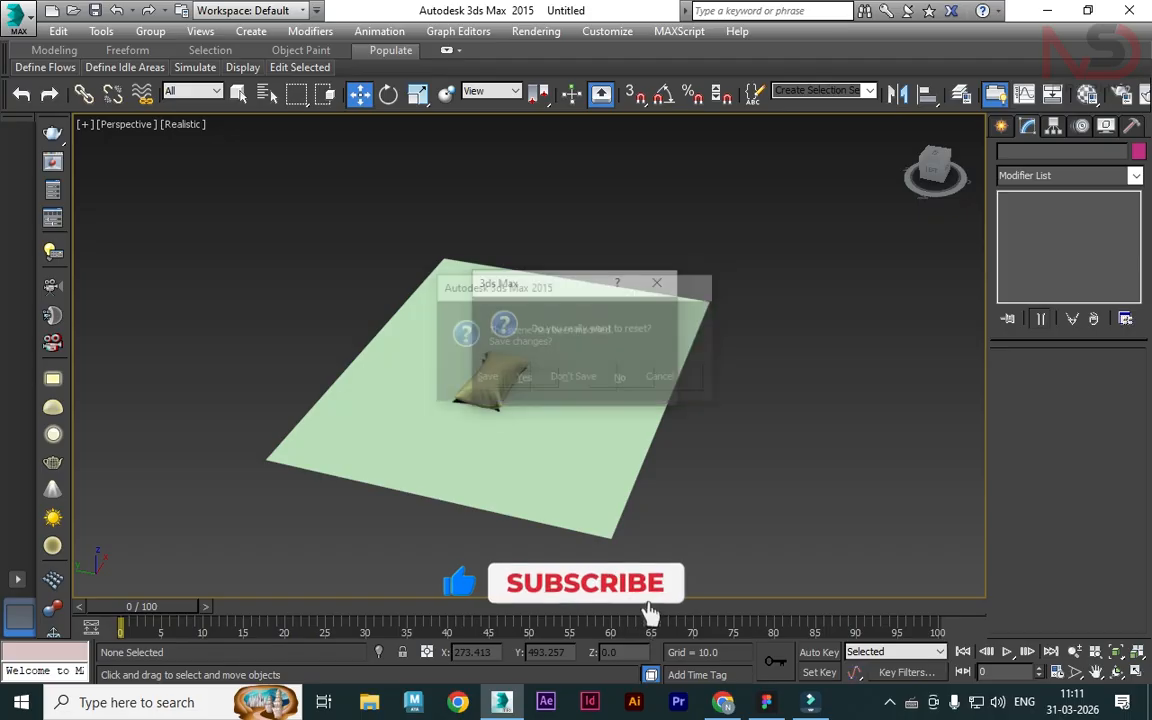
key(y)
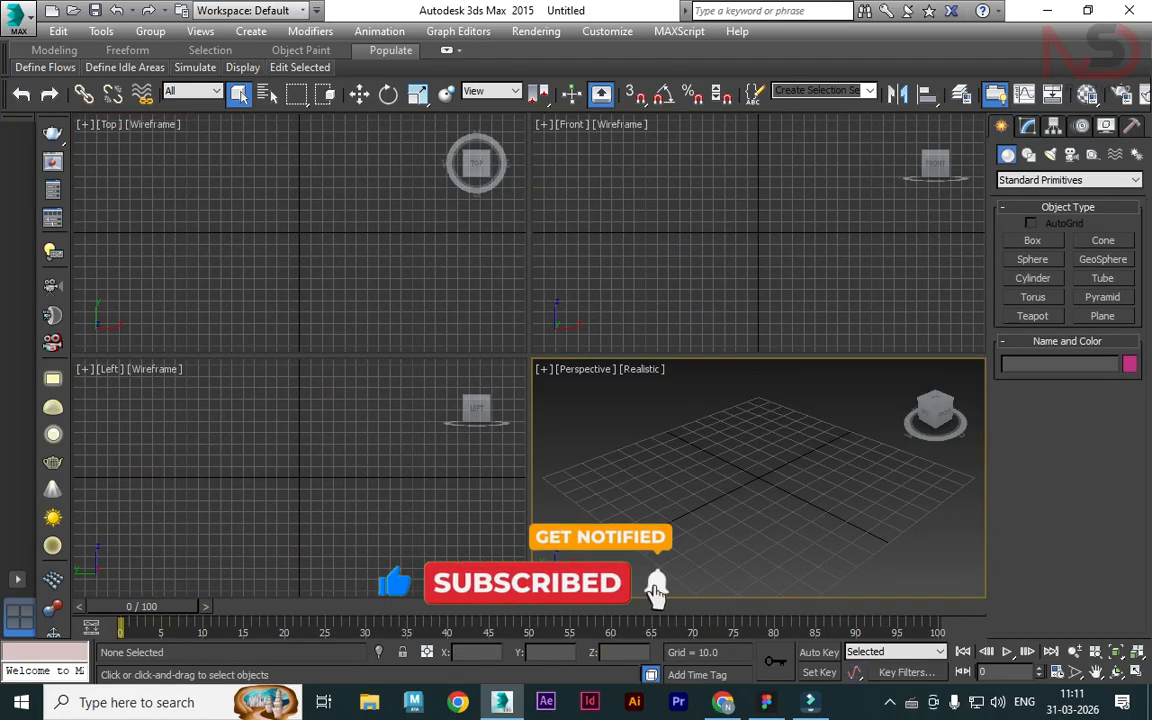
Create a box in the Top view about 45 long, 74 wide and 8 high, and show it in the maximized Perspective view.
click(299, 233)
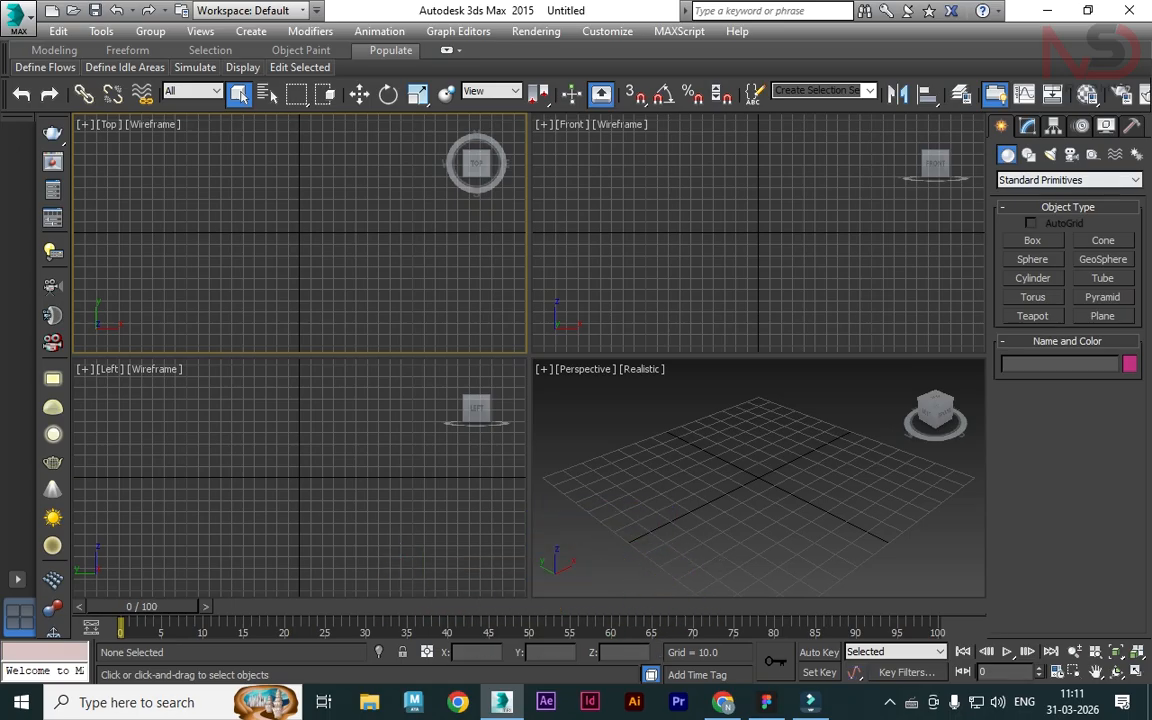
click(1033, 240)
key(alt+w)
drag(335, 211, 505, 312)
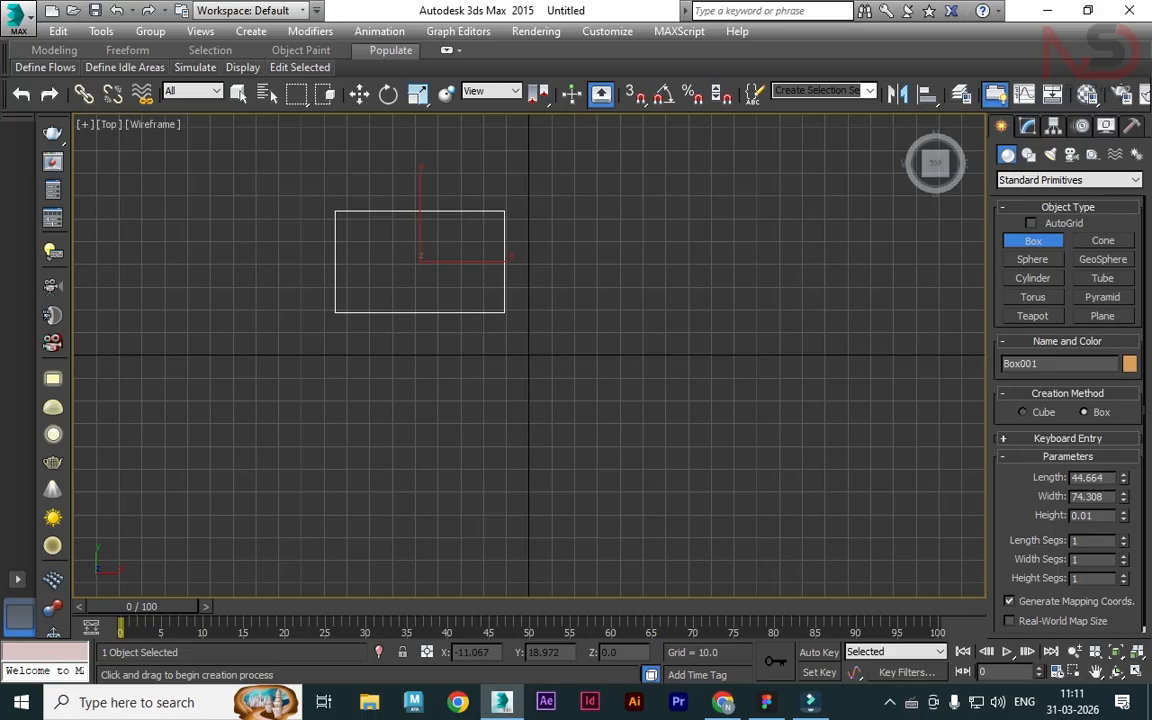
key(alt+w)
alt+middle_click(720, 500)
key(alt+w)
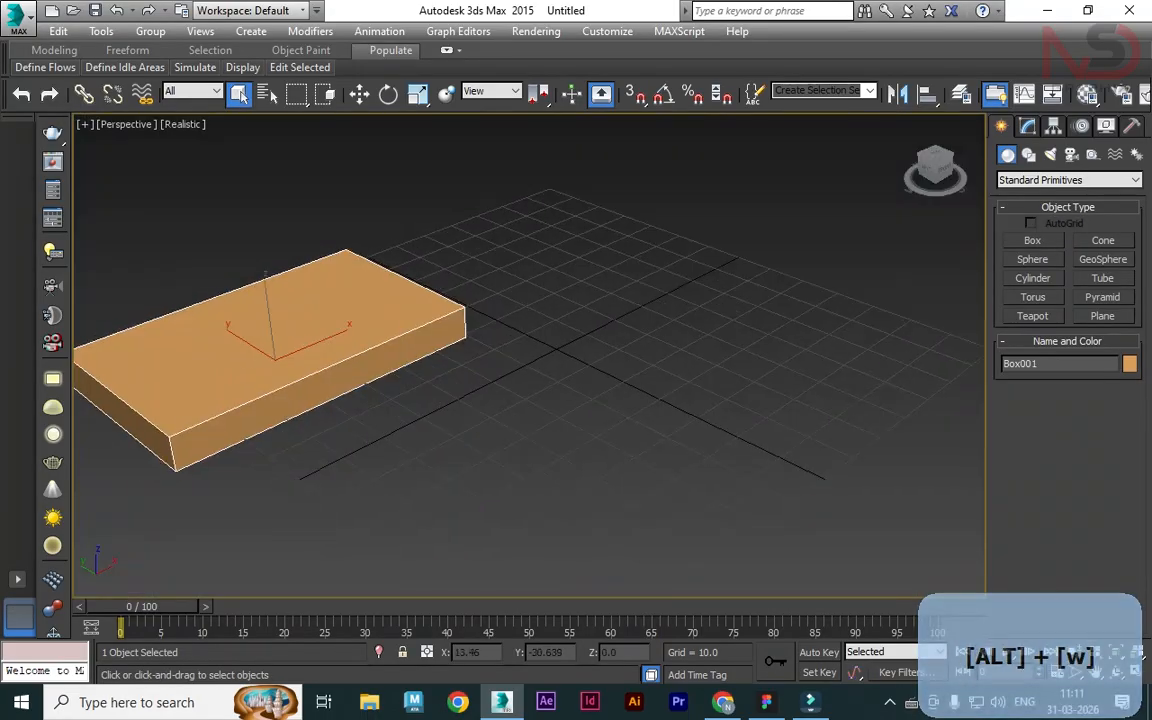
Move the box along the X axis toward the grid centre, to about X -12.
key(w)
key(z)
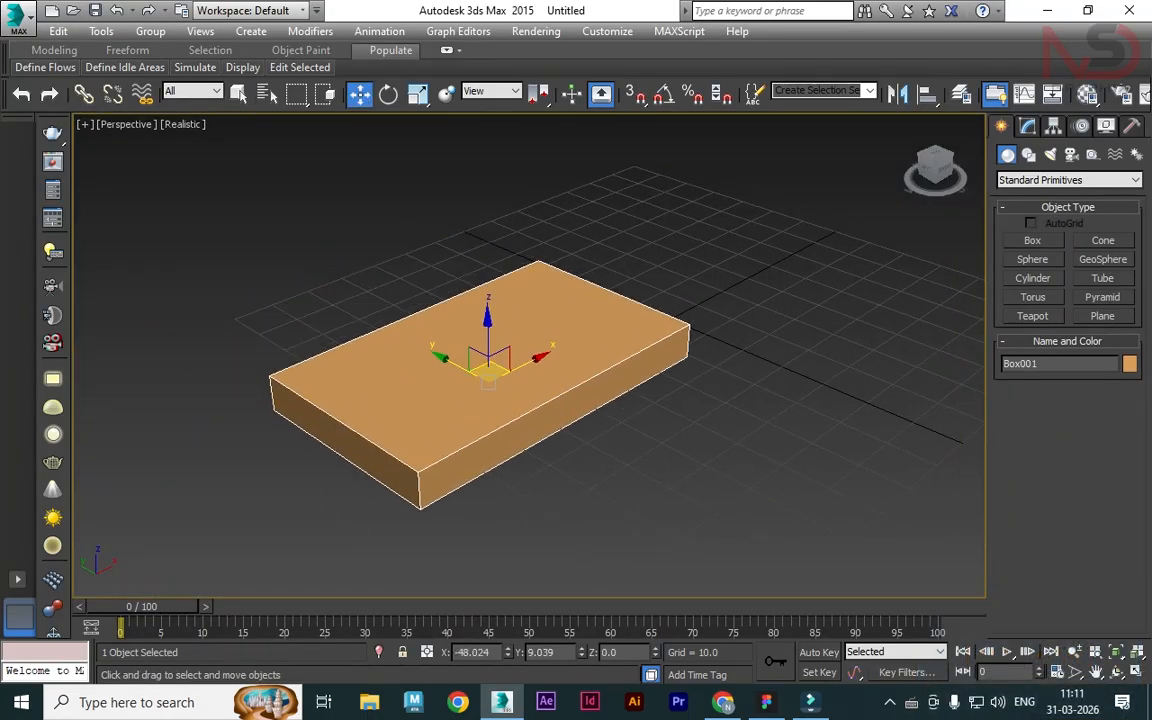
drag(521, 366, 641, 304)
middle_drag(641, 304, 502, 296)
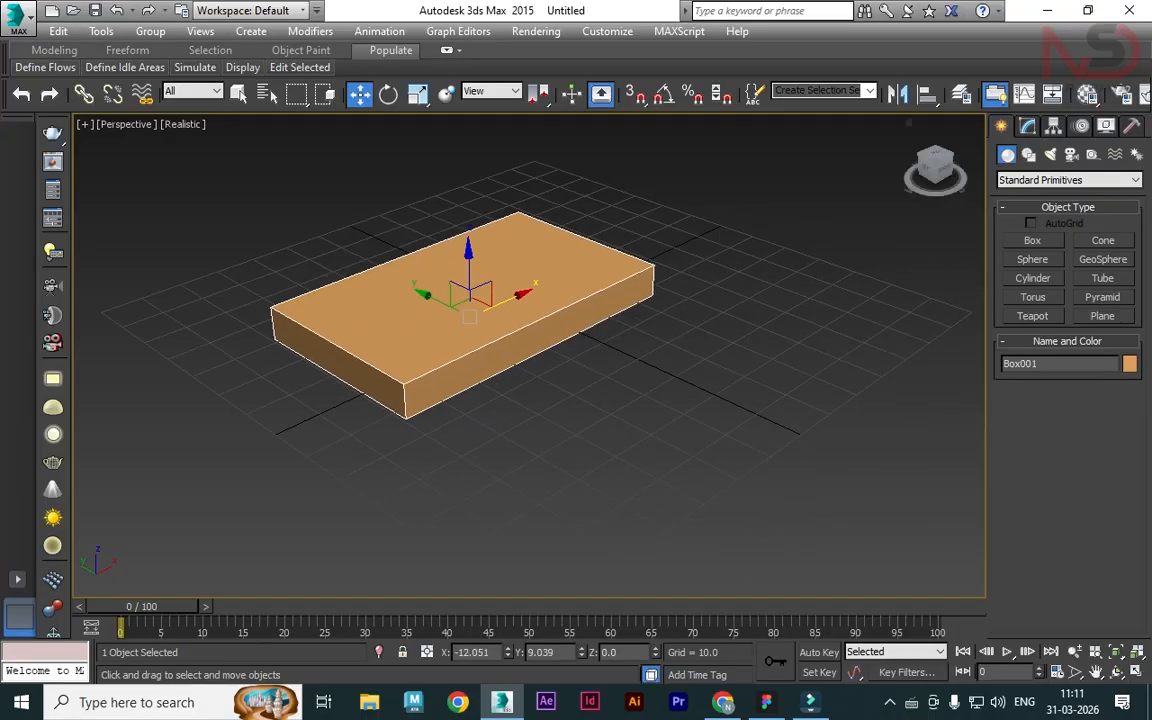
Resize the box to a nearly square slab about 41 long and 38 wide, with a height of 1.
click(1028, 126)
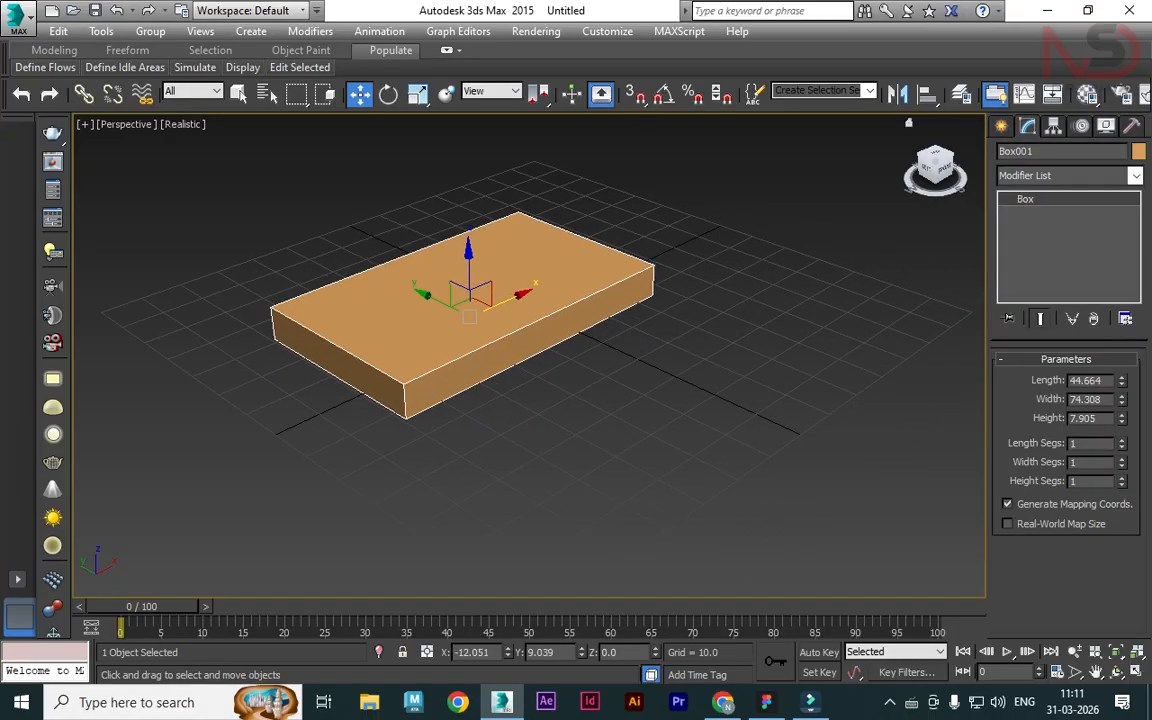
drag(1122, 400, 1122, 463)
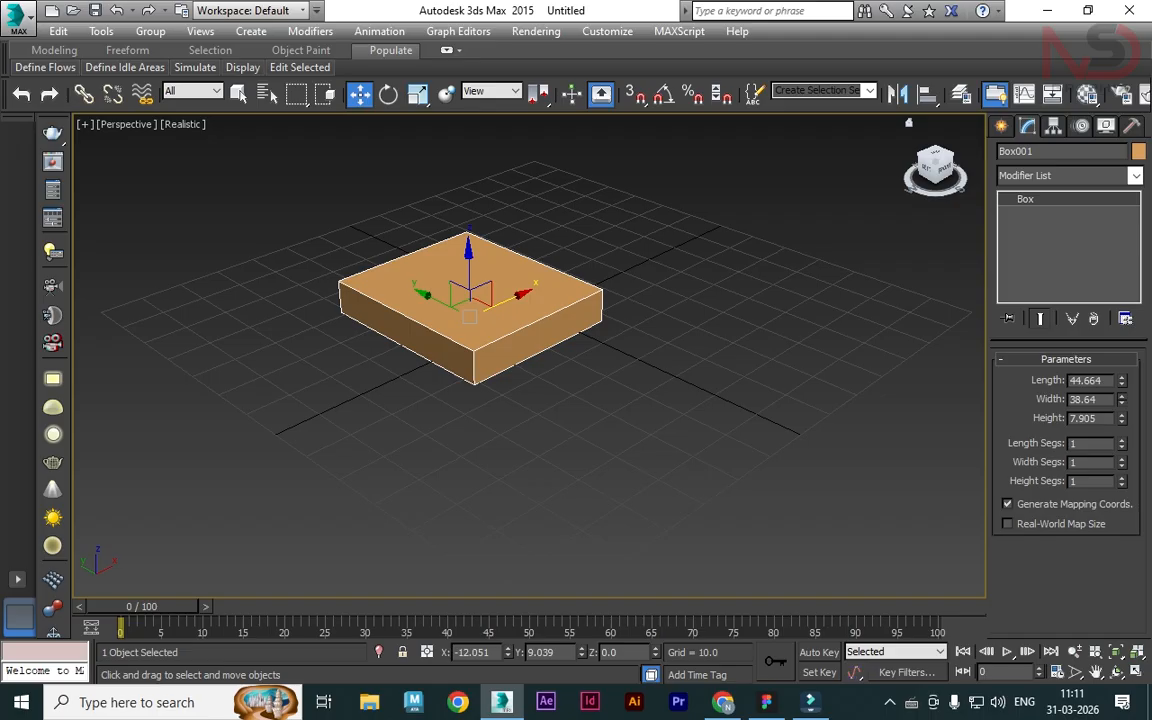
double_click(1088, 419)
text(1)
key(Return)
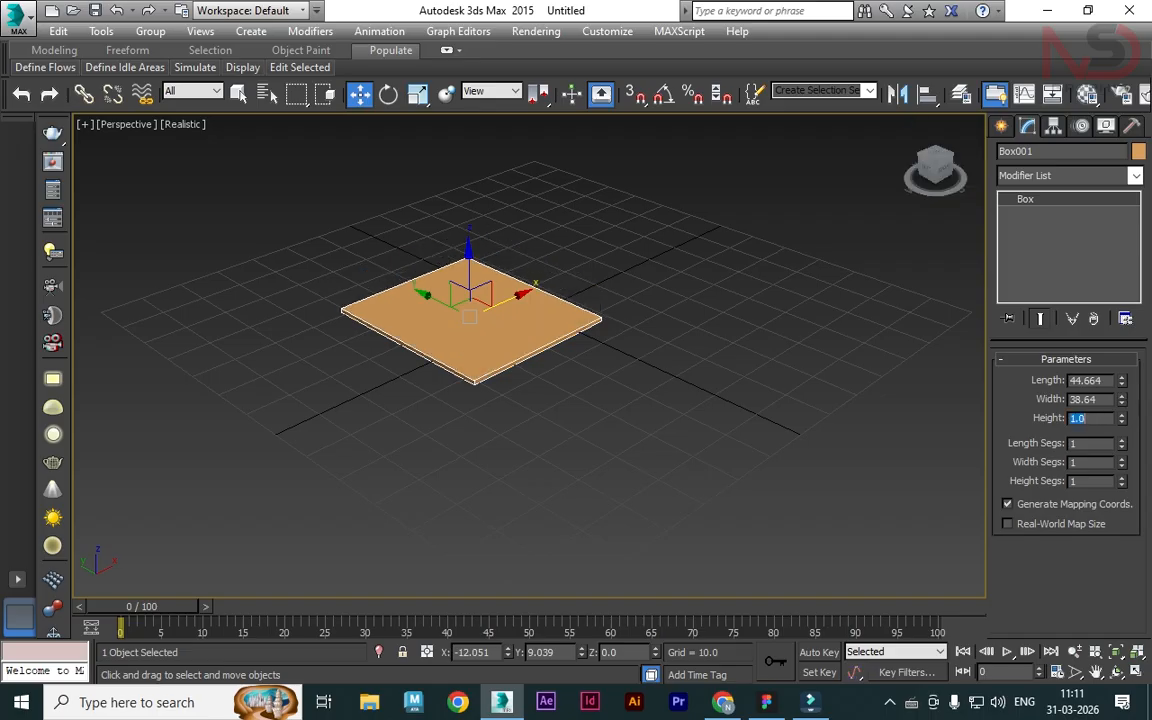
drag(1122, 400, 1122, 389)
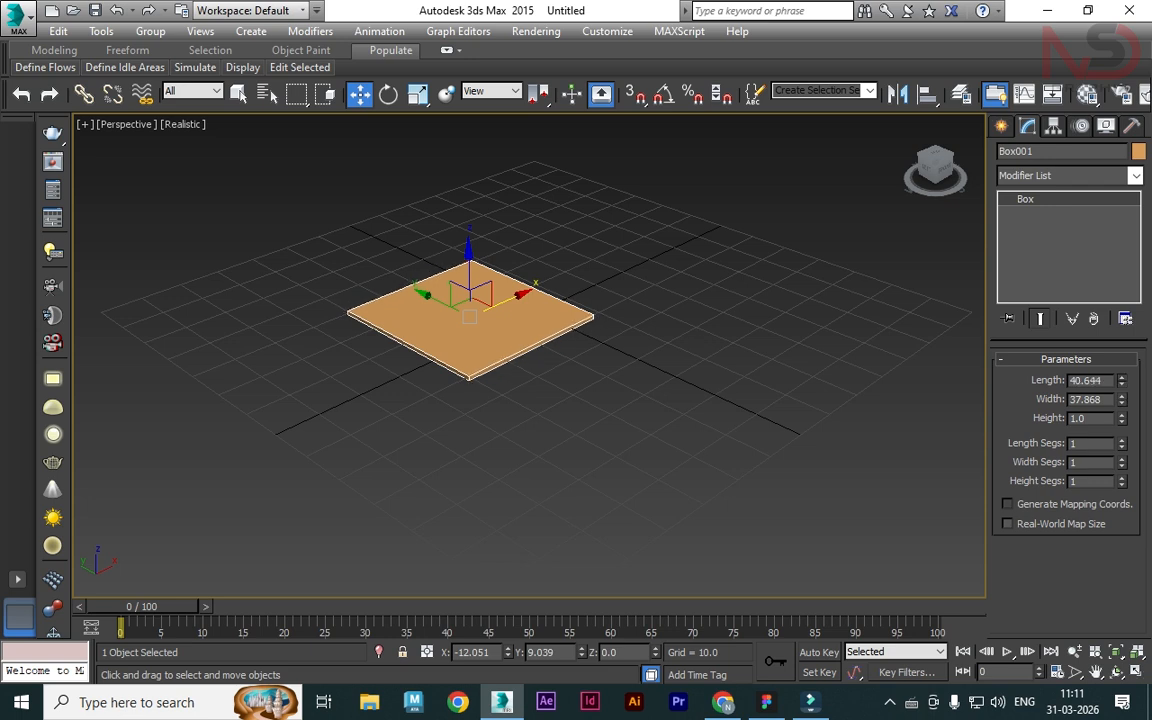
Set the box's length segments and width segments to 50 each.
click(530, 262)
scroll(520, 275, up, 5)
click(500, 340)
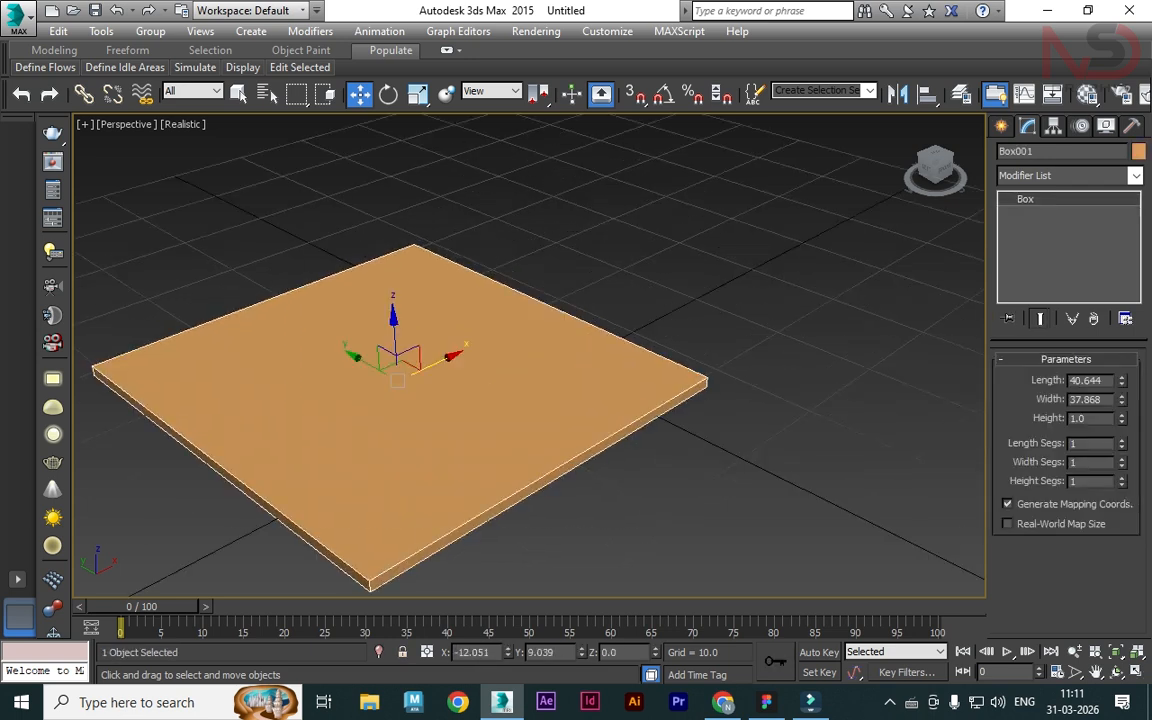
middle_drag(500, 340, 570, 242)
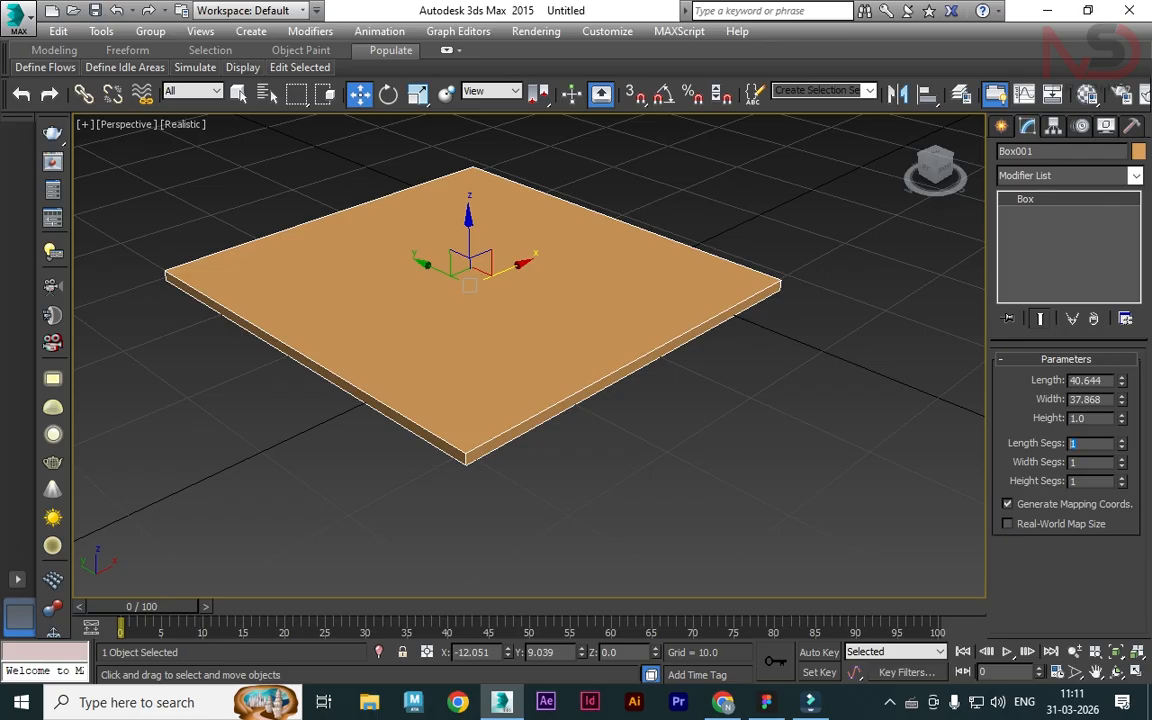
text(50)
key(Return)
key(Tab)
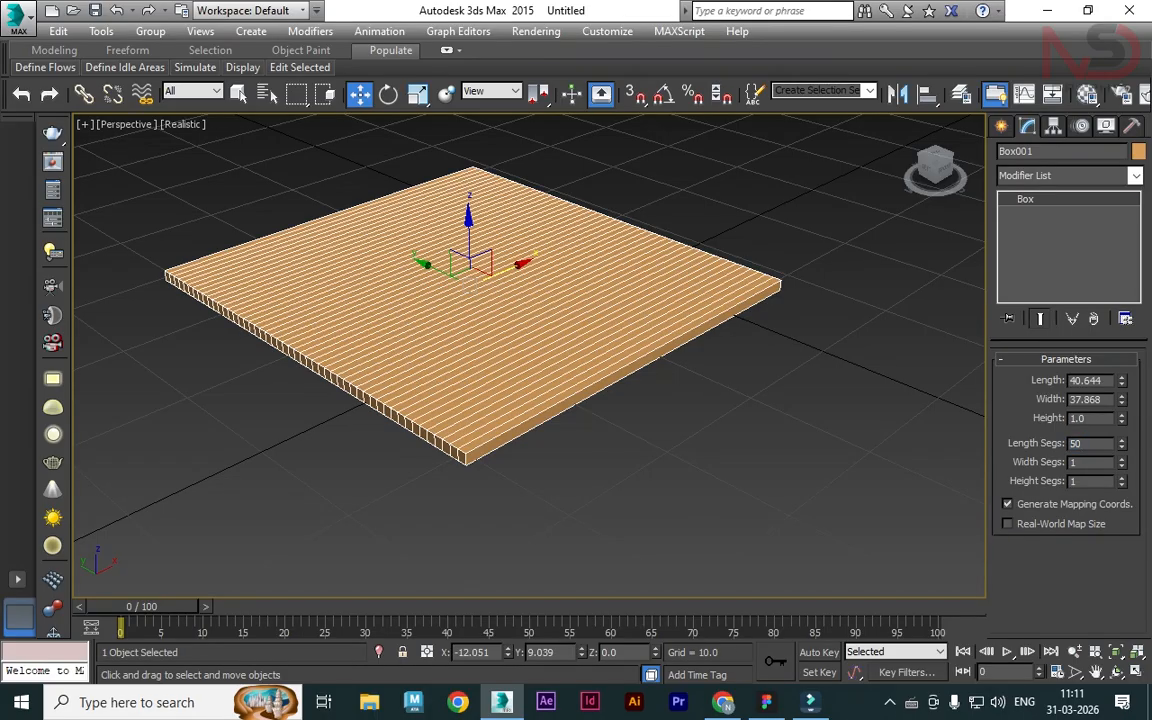
text(50)
key(Return)
Apply the Cloth modifier to the segmented box.
click(1080, 176)
key(c)
key(c)
click(1026, 238)
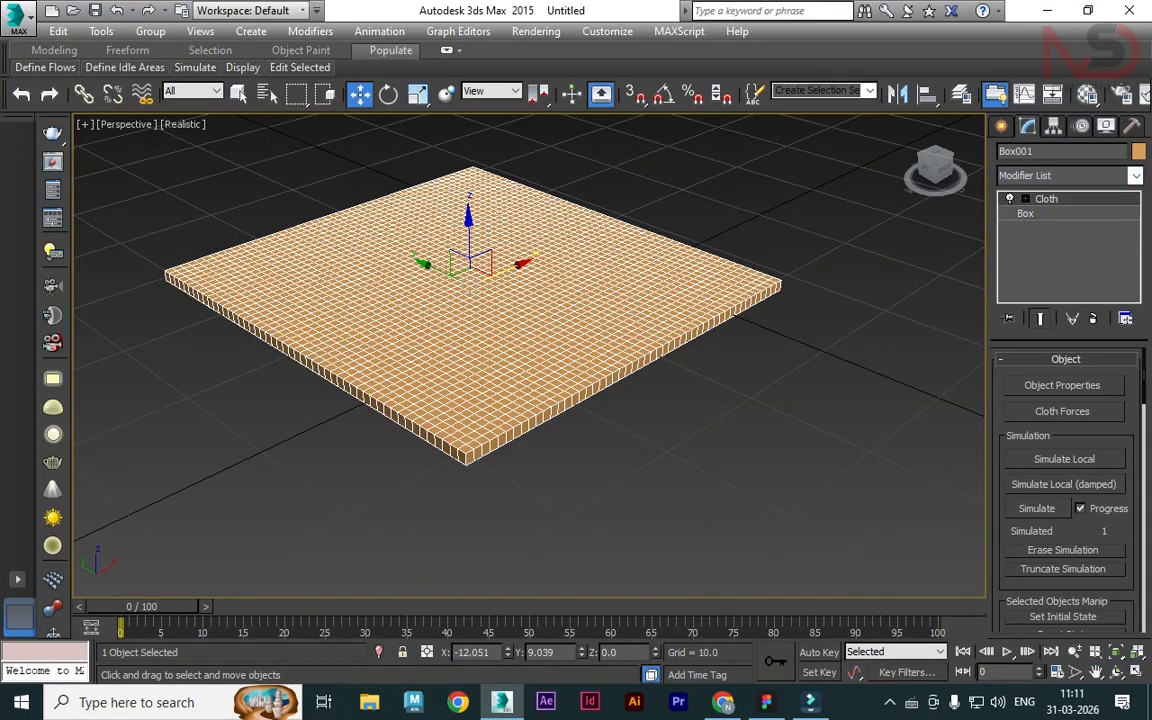
Make the box a cloth object with the Silk preset and a pressure of 6, and accept the object properties.
click(1062, 385)
click(397, 100)
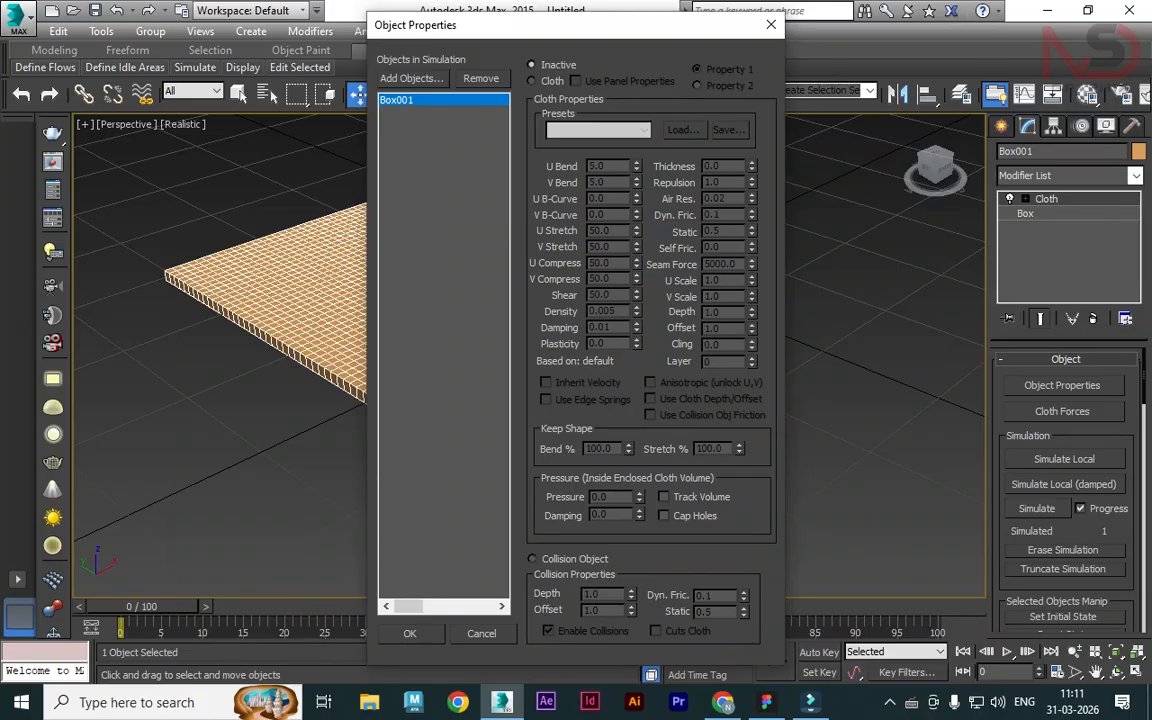
click(532, 81)
click(643, 130)
click(580, 240)
click(622, 130)
click(575, 263)
double_click(595, 497)
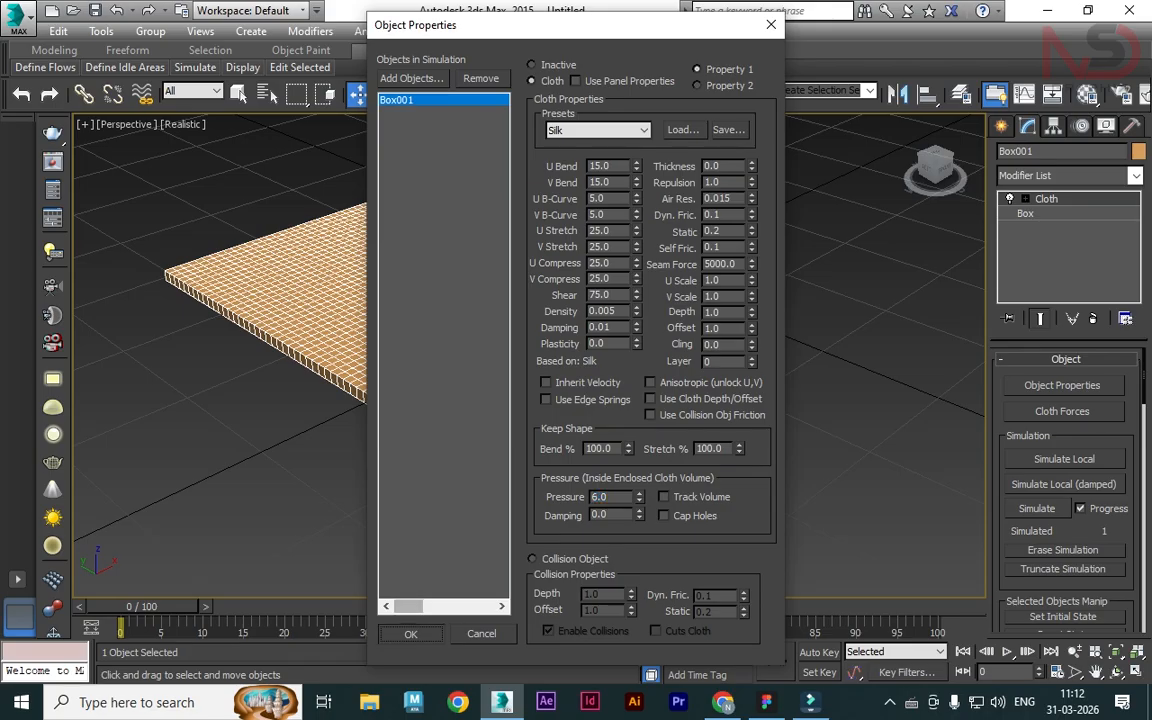
click(409, 633)
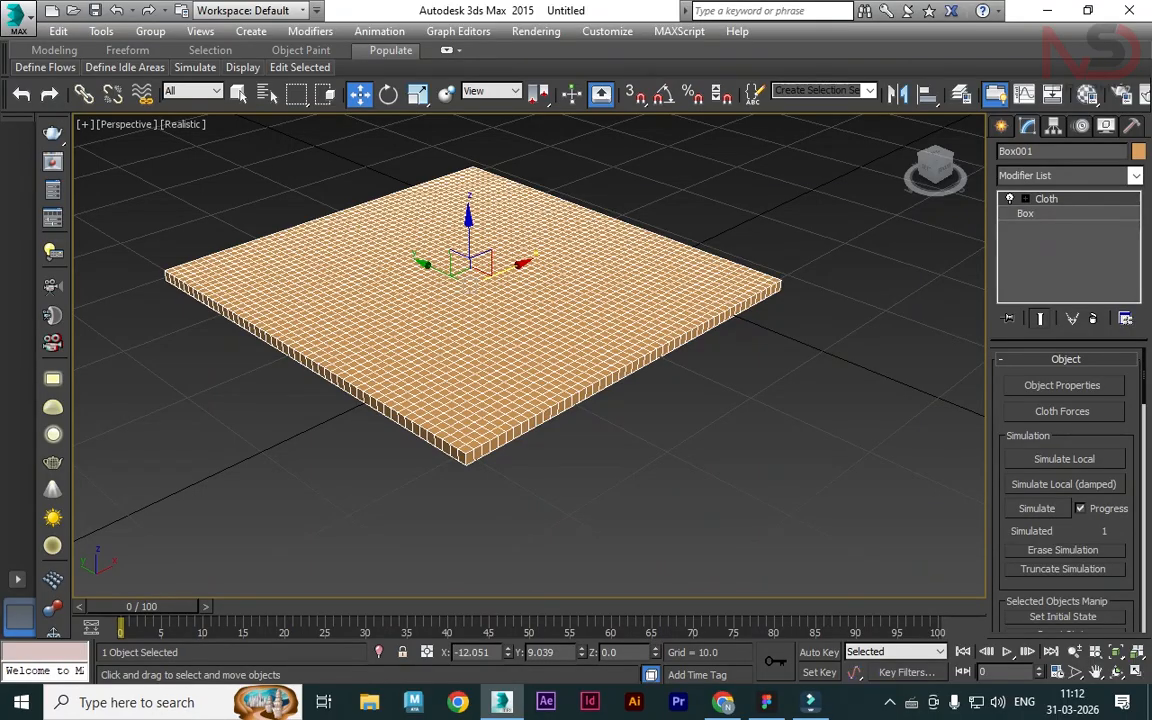
Disable gravity in the Cloth simulation parameters.
scroll(1065, 480, down, 10)
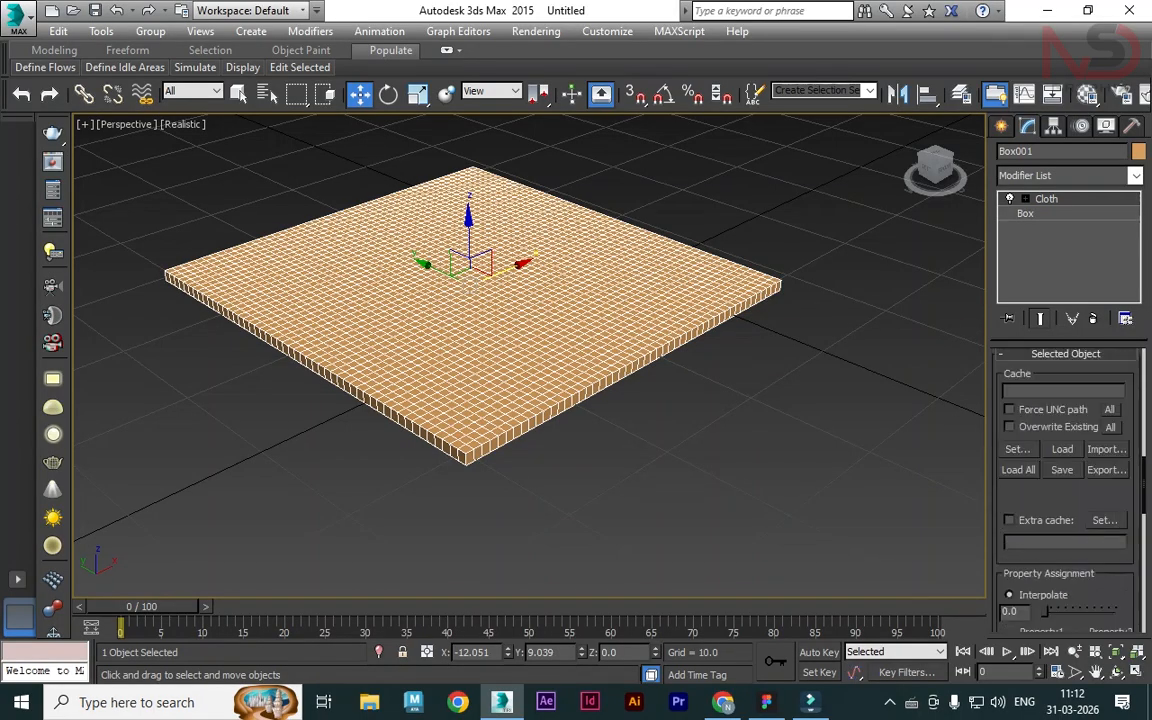
scroll(1065, 480, down, 8)
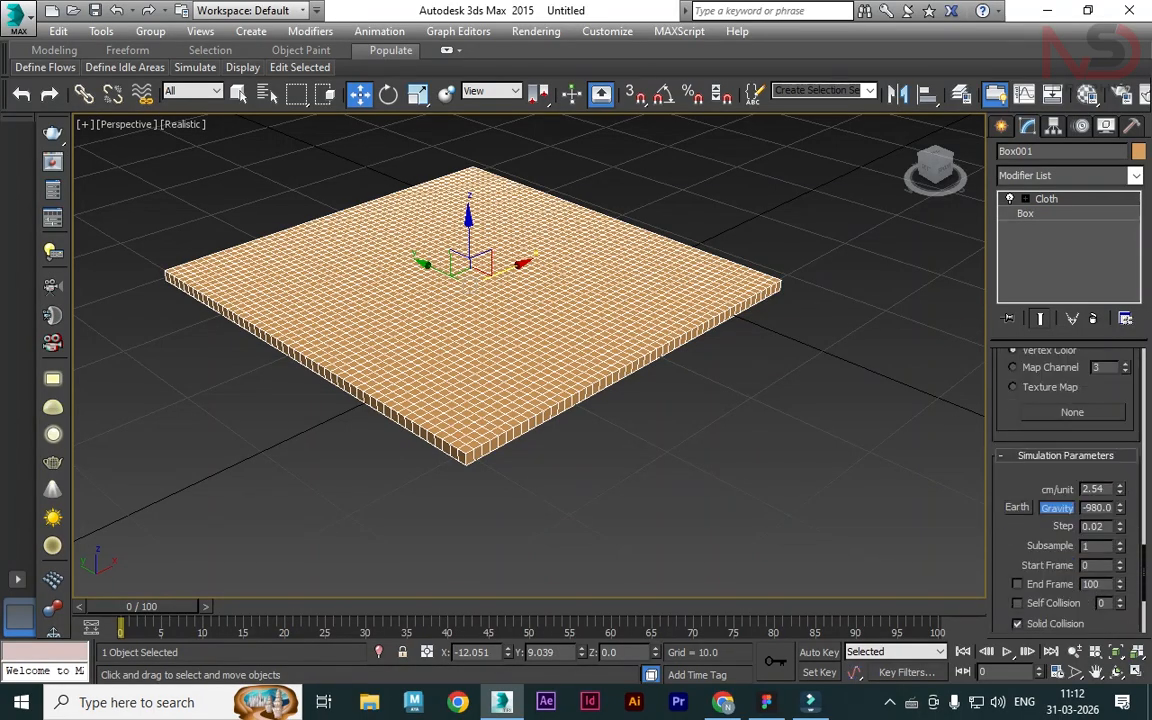
click(1057, 508)
scroll(1068, 480, up, 10)
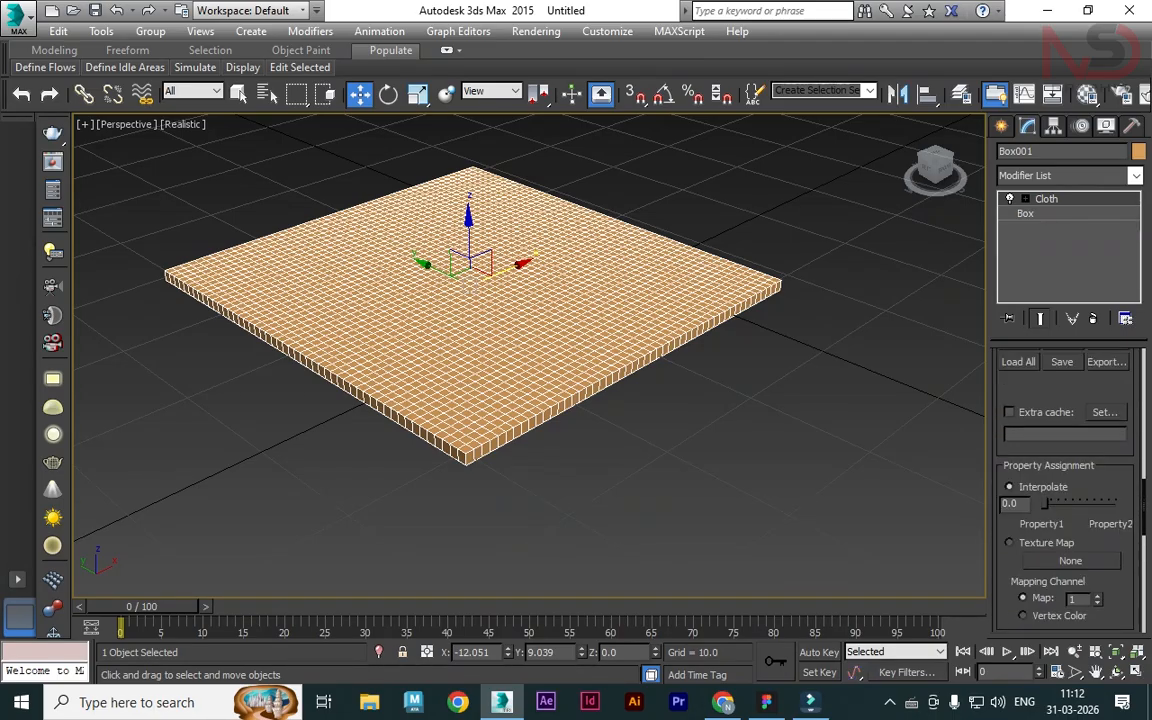
scroll(1066, 480, up, 8)
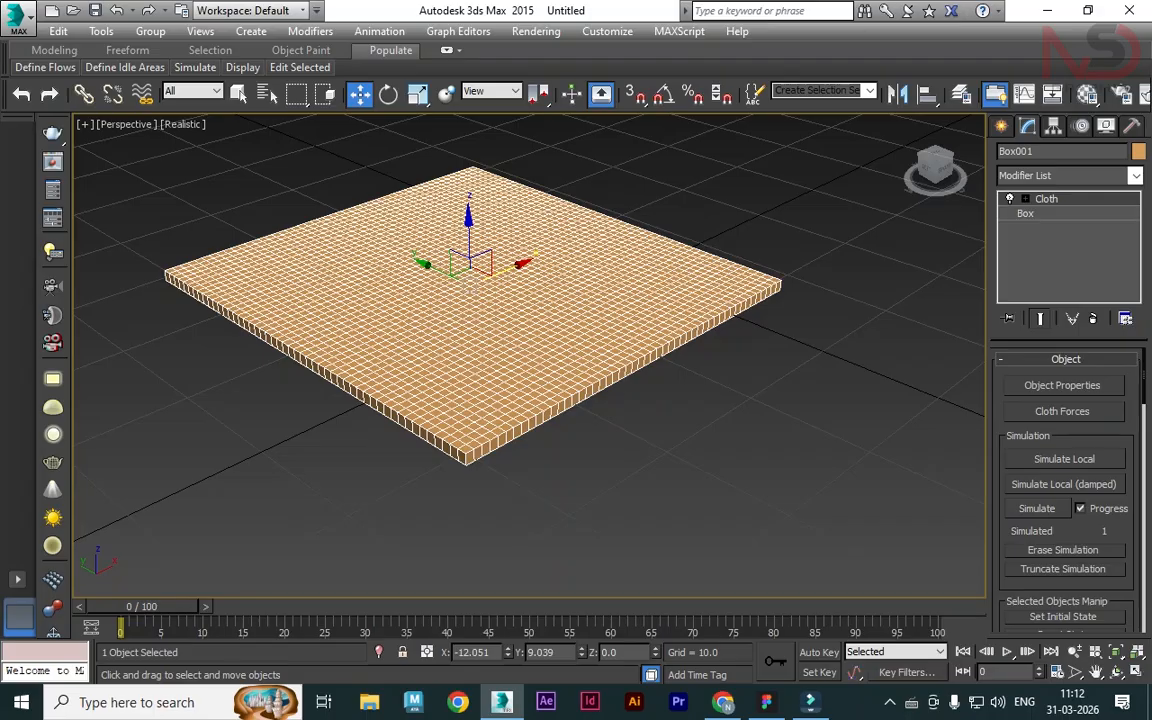
Run the local cloth simulation until the square box inflates into a cushion, and stop it.
click(1065, 459)
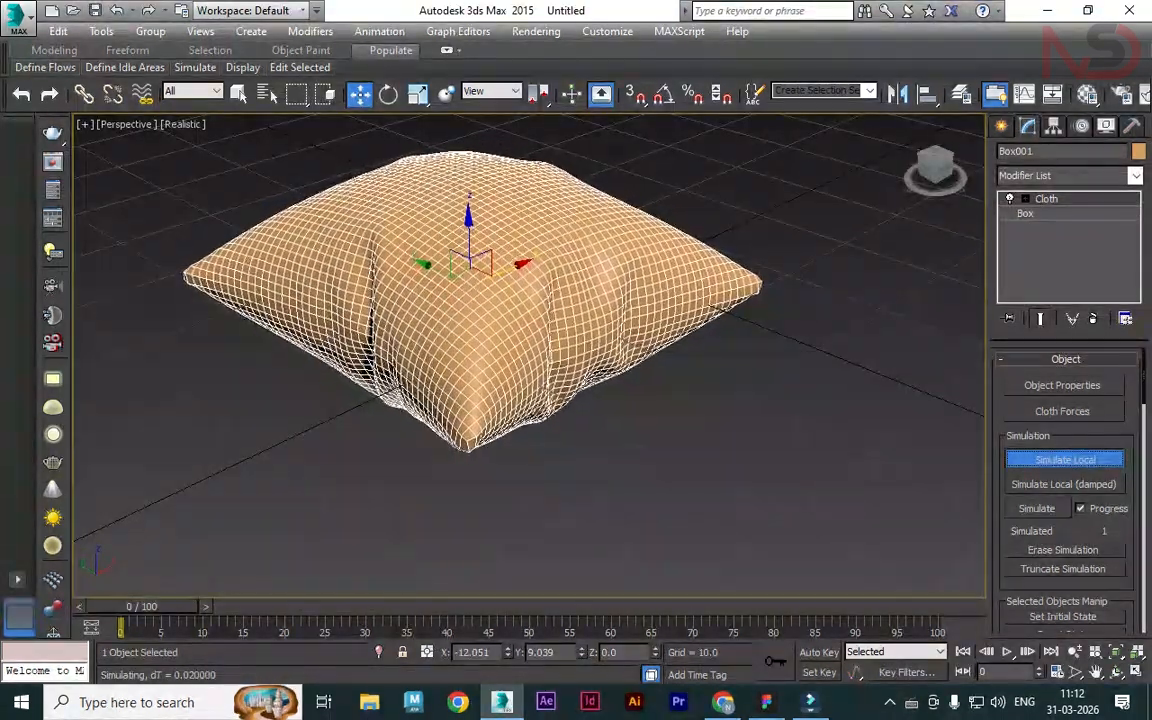
click(1065, 459)
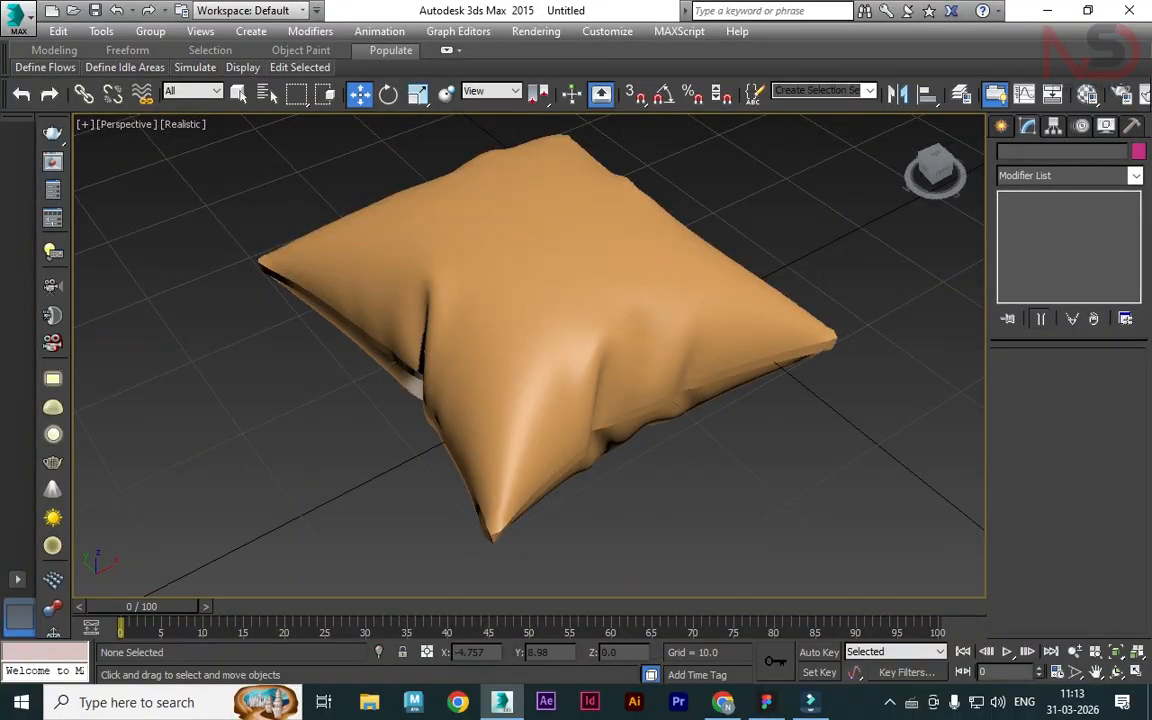
Select the inflated cushion and add an Edit Poly modifier above its Cloth modifier.
alt+middle_drag(405, 525, 590, 320)
scroll(460, 450, up, 3)
click(590, 320)
scroll(705, 368, up, 2)
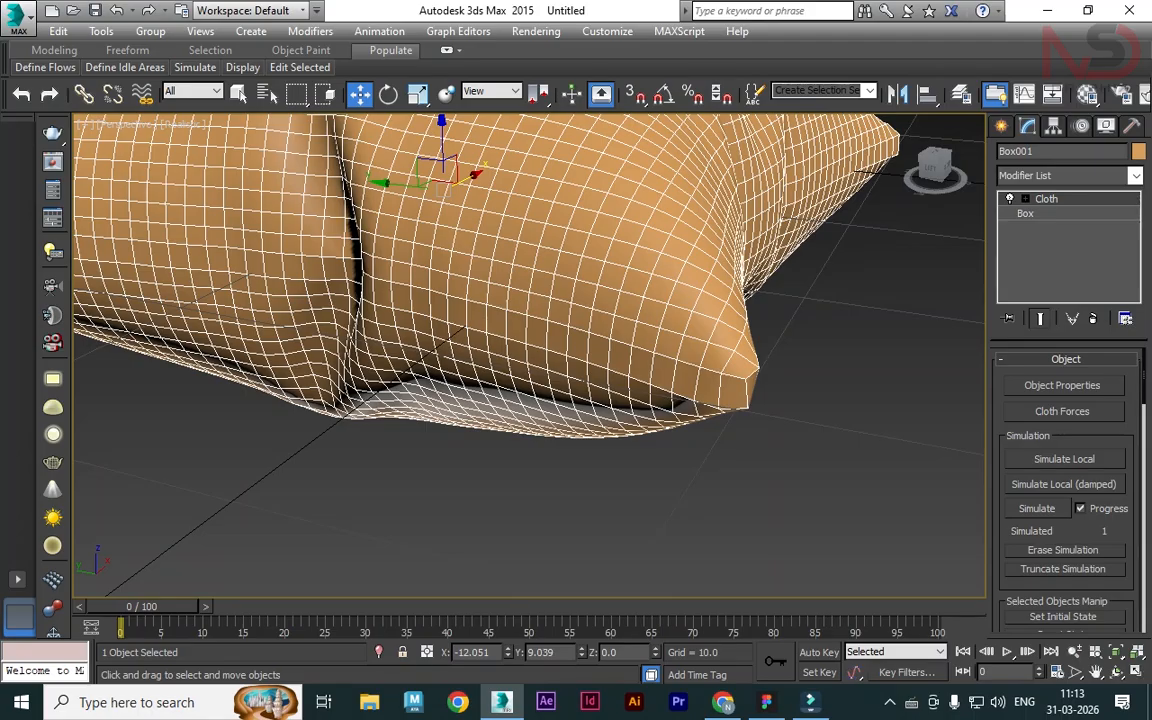
right_click(607, 189)
mouse_move(645, 377)
click(836, 395)
click(1016, 176)
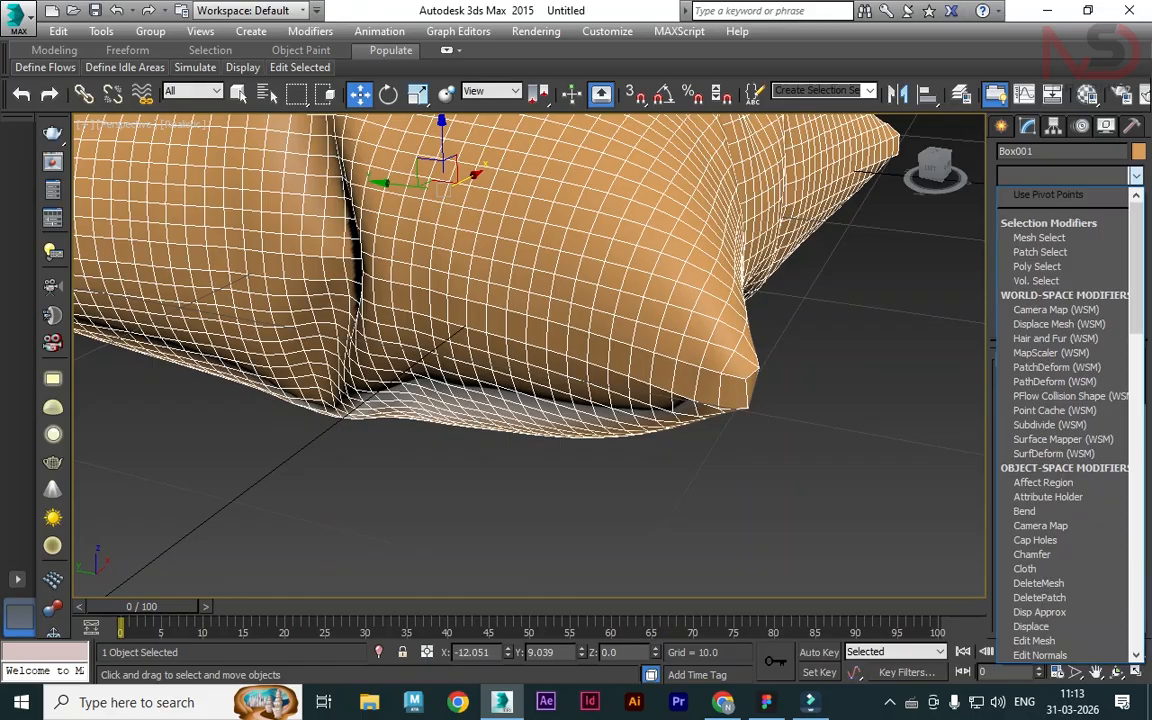
key(e)
key(e)
key(e)
key(e)
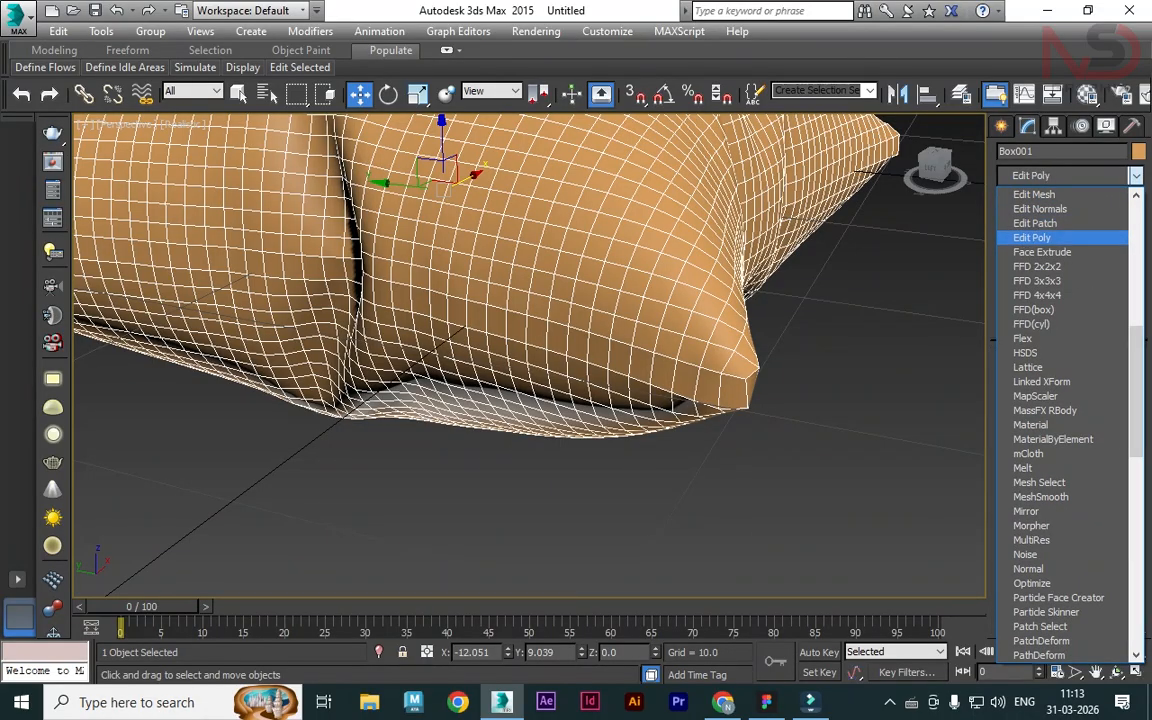
key(Return)
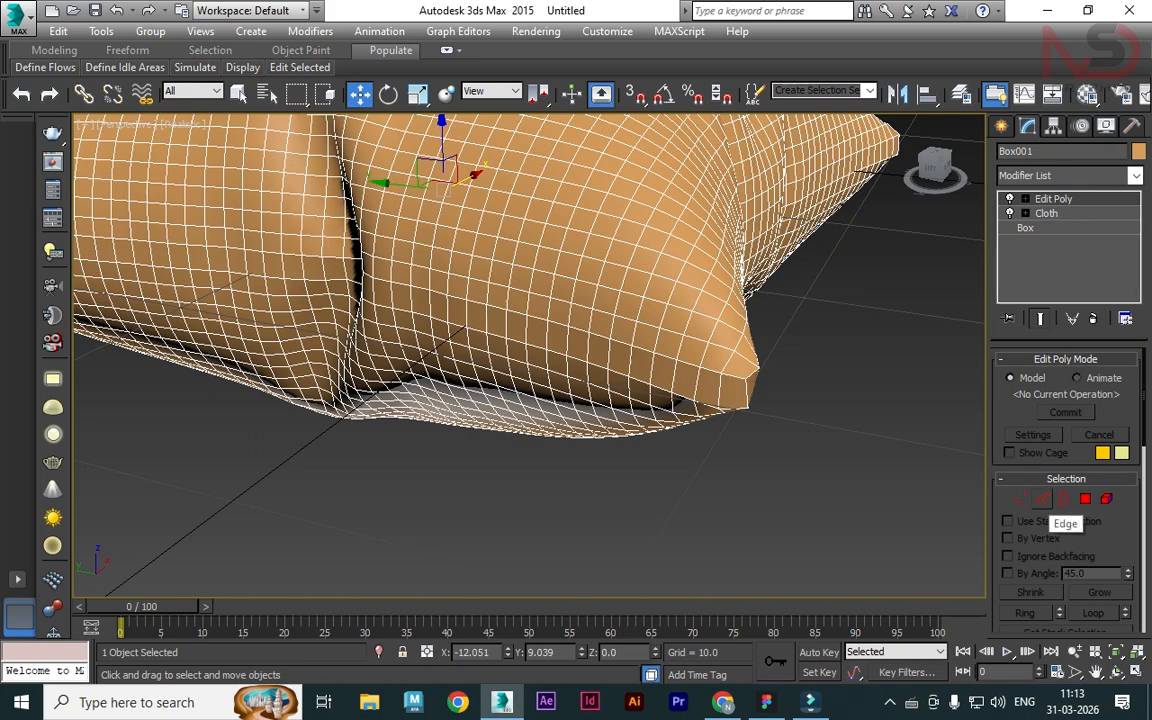
Select the ring of short vertical edges around the cushion's side and connect them with 1 segment.
click(1042, 499)
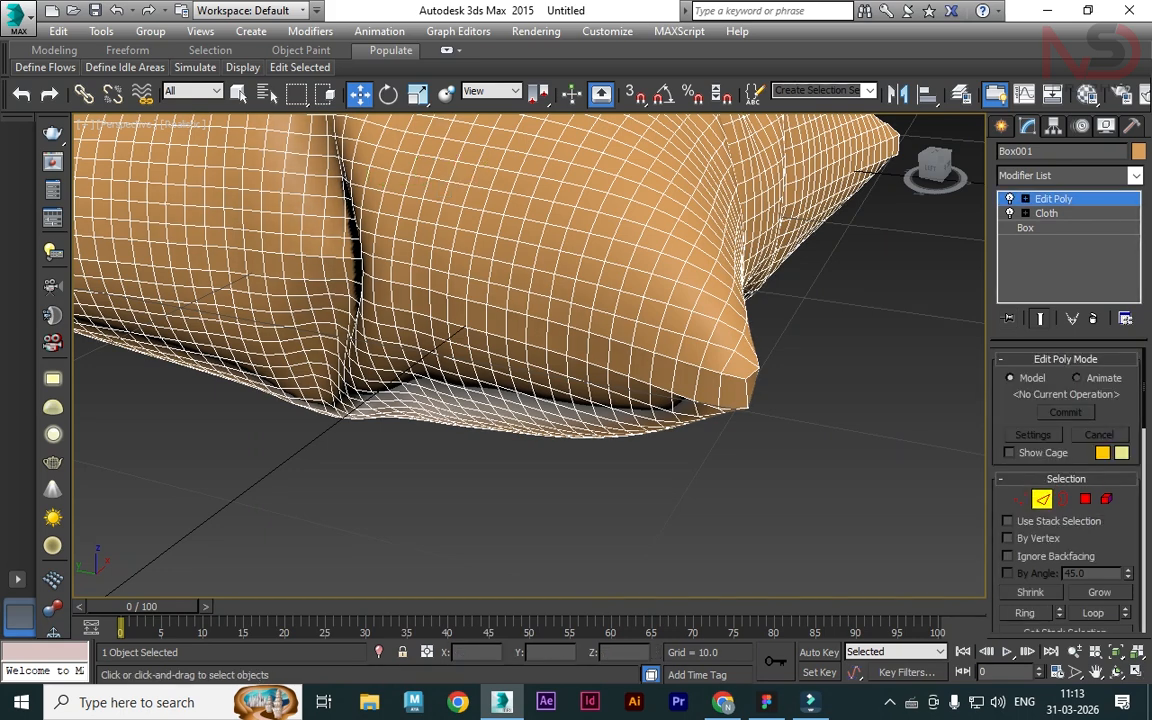
alt+middle_drag(520, 360, 620, 330)
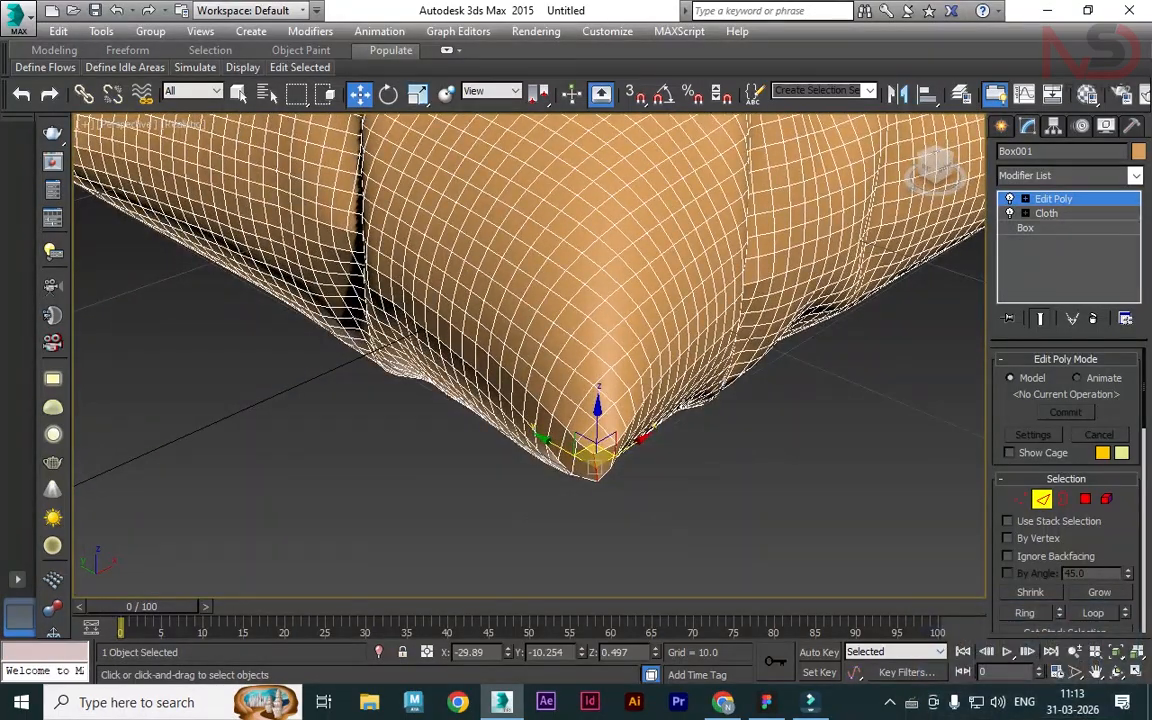
click(1029, 612)
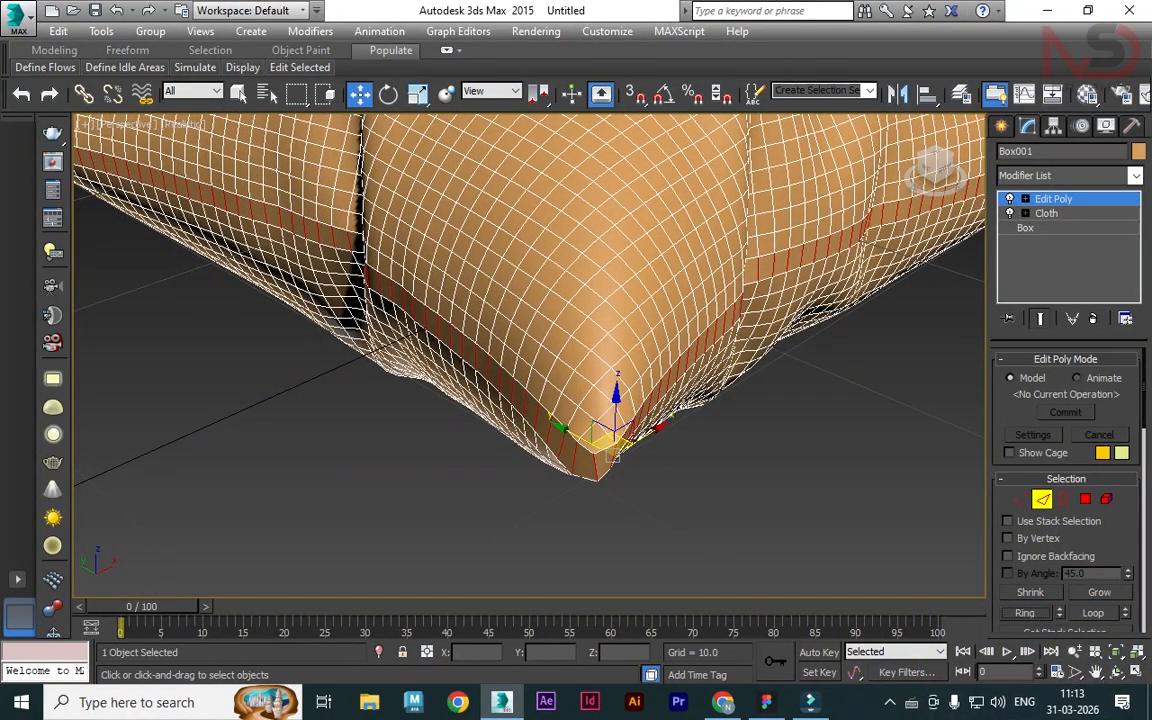
right_click(934, 403)
click(774, 467)
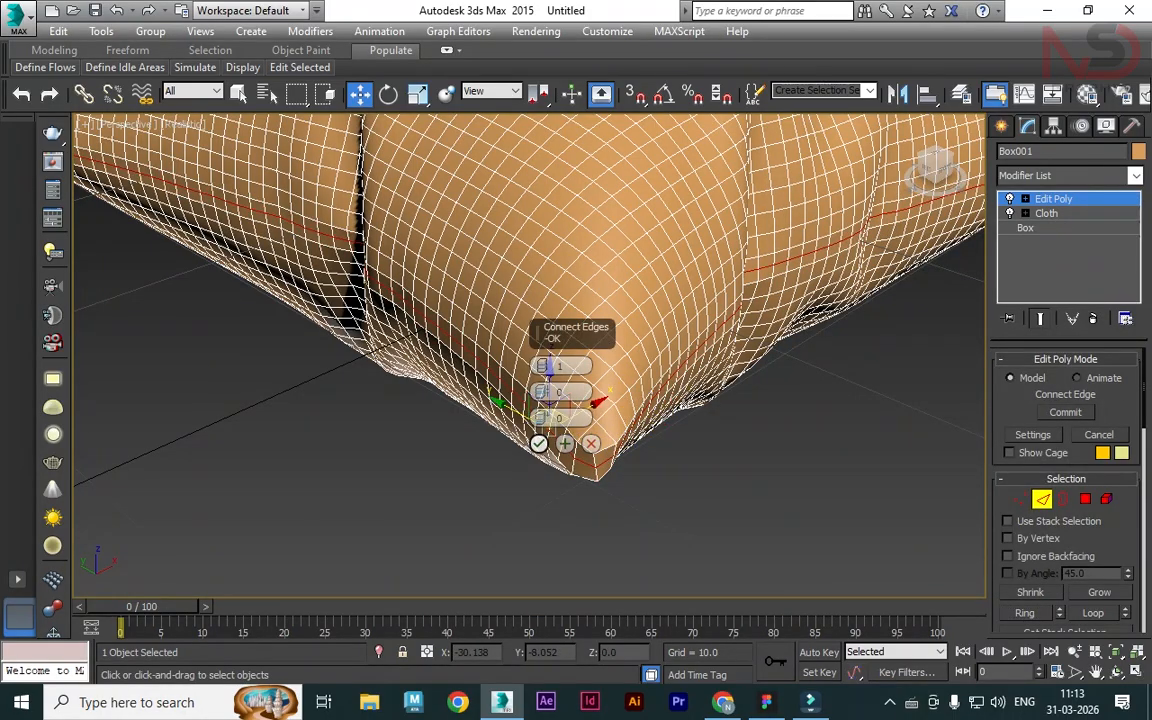
click(539, 443)
alt+middle_drag(539, 443, 510, 420)
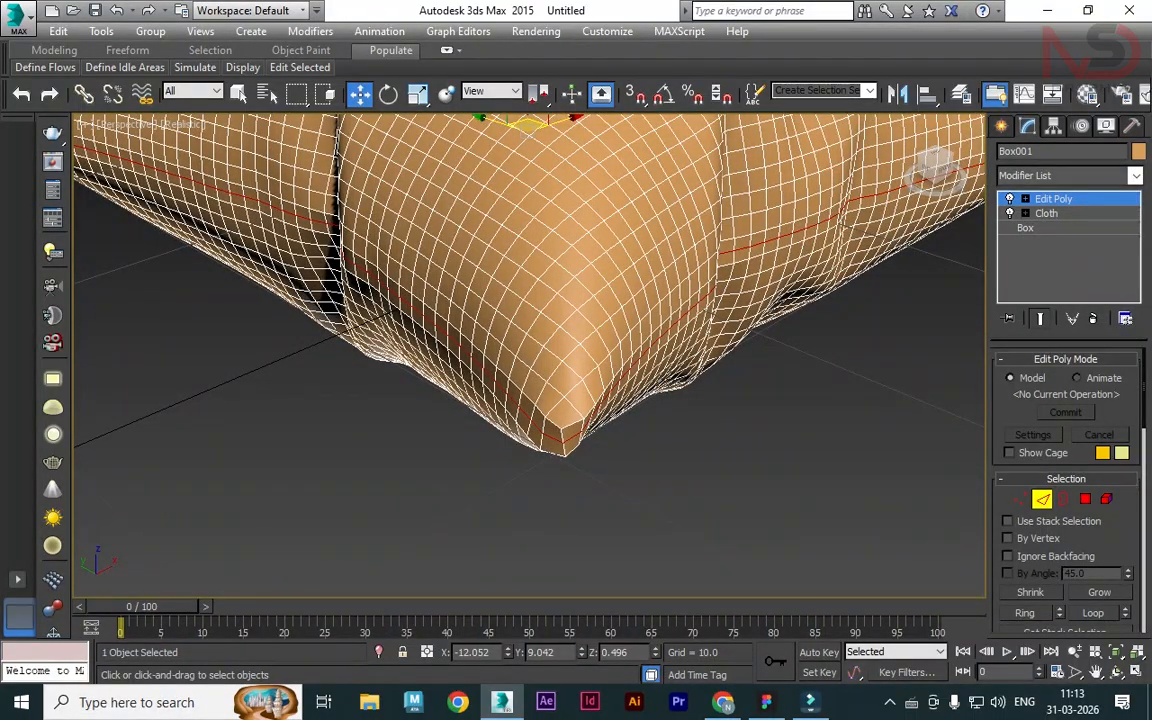
Extrude the seam edge loop outward with a height of 1.801 and a width of 0.01.
right_click(834, 347)
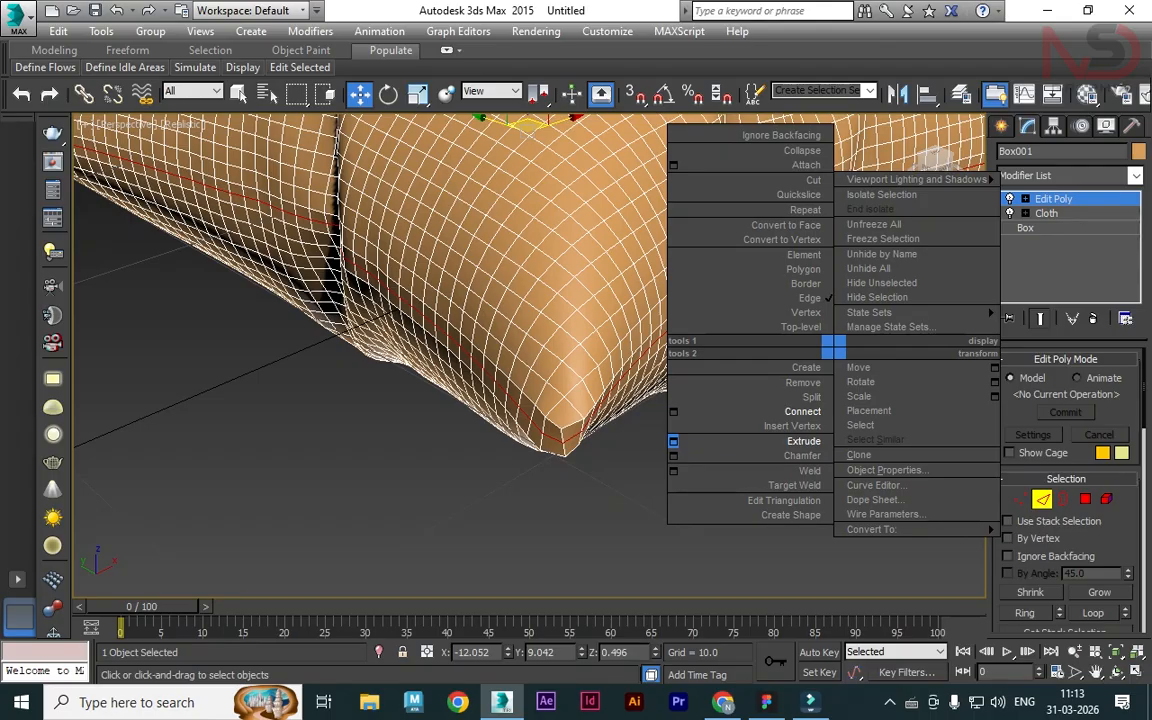
click(673, 441)
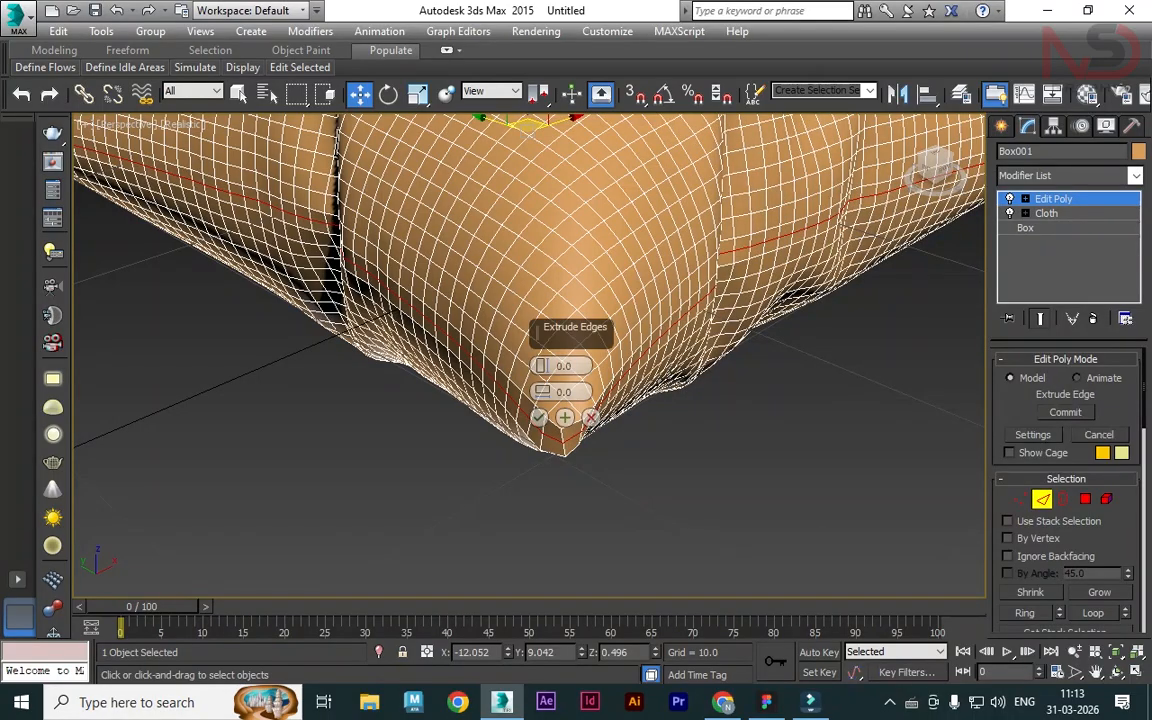
drag(562, 333, 859, 374)
drag(839, 432, 839, 394)
right_click(839, 432)
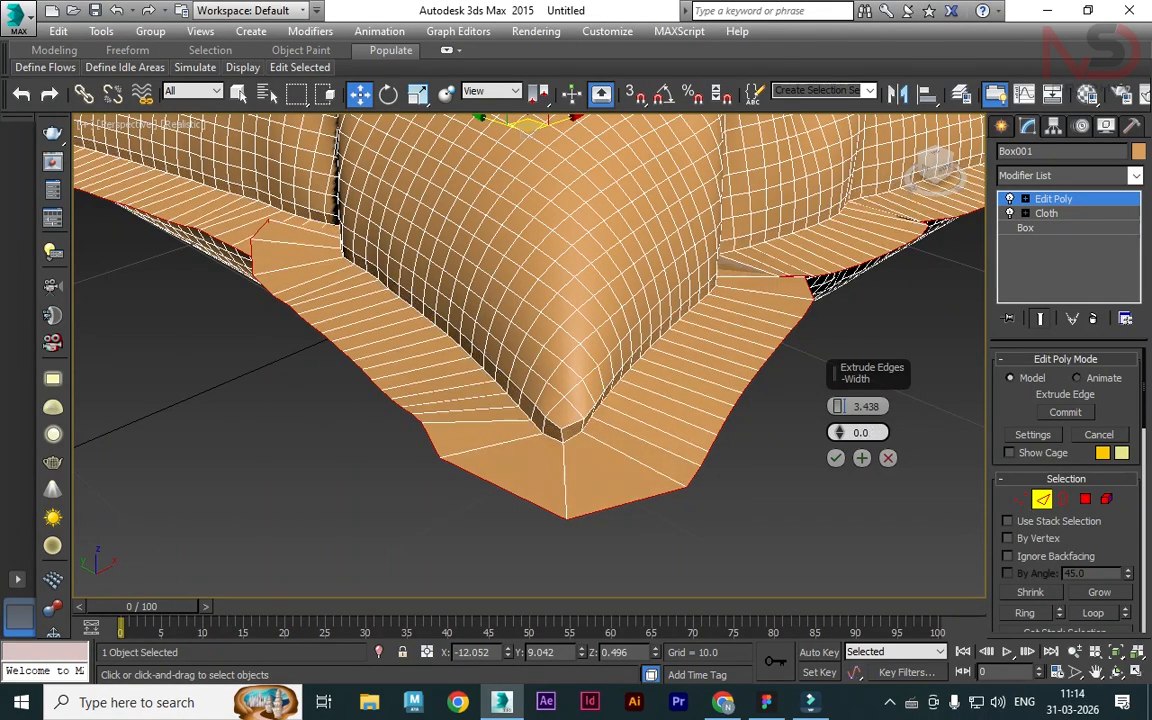
drag(839, 432, 839, 399)
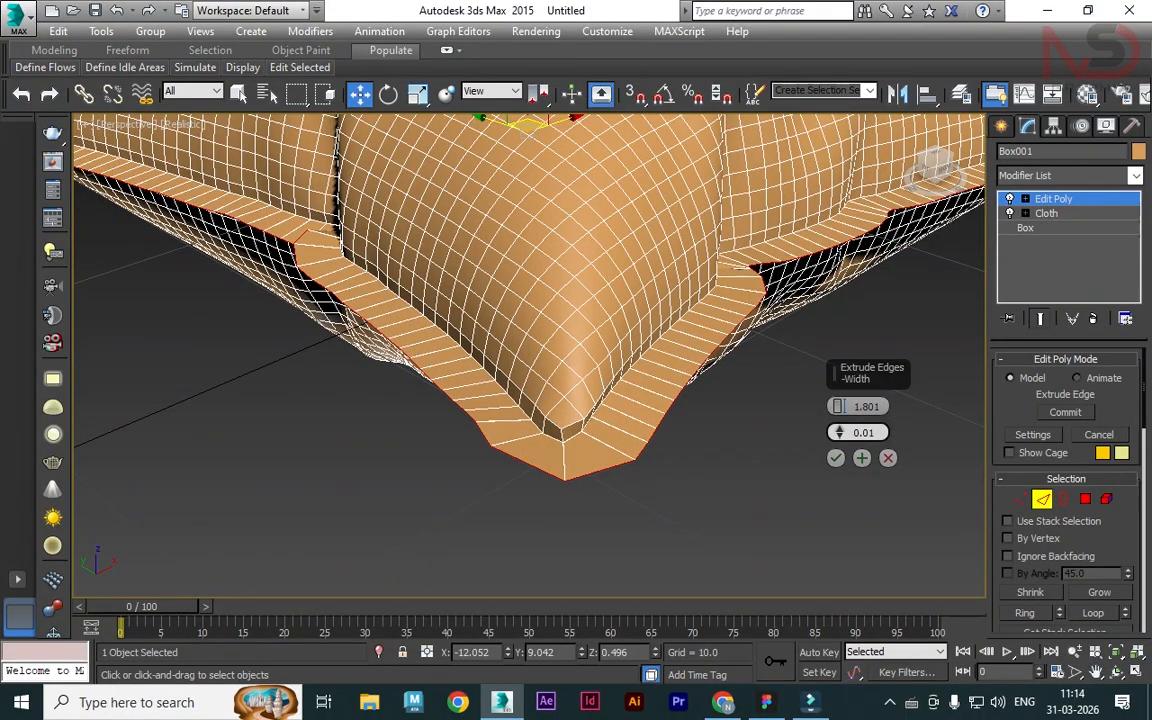
click(836, 458)
Add a TurboSmooth modifier to the cushion with the outward-extruded seam and inspect the result.
click(1066, 176)
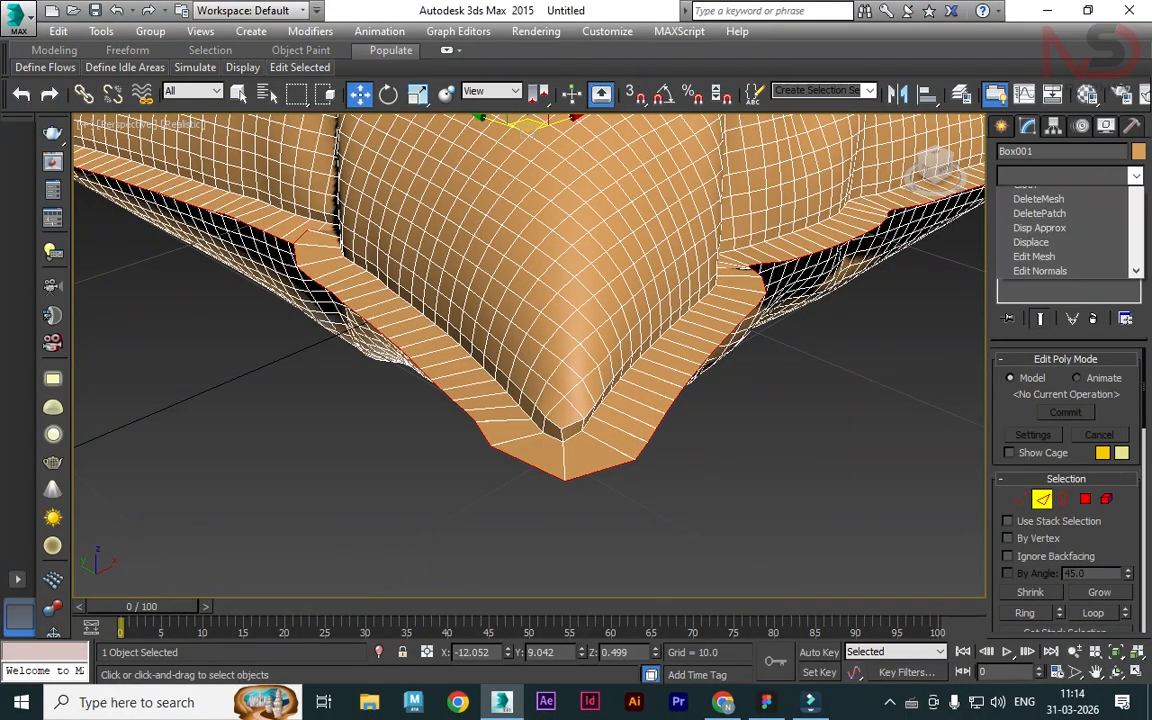
key(t)
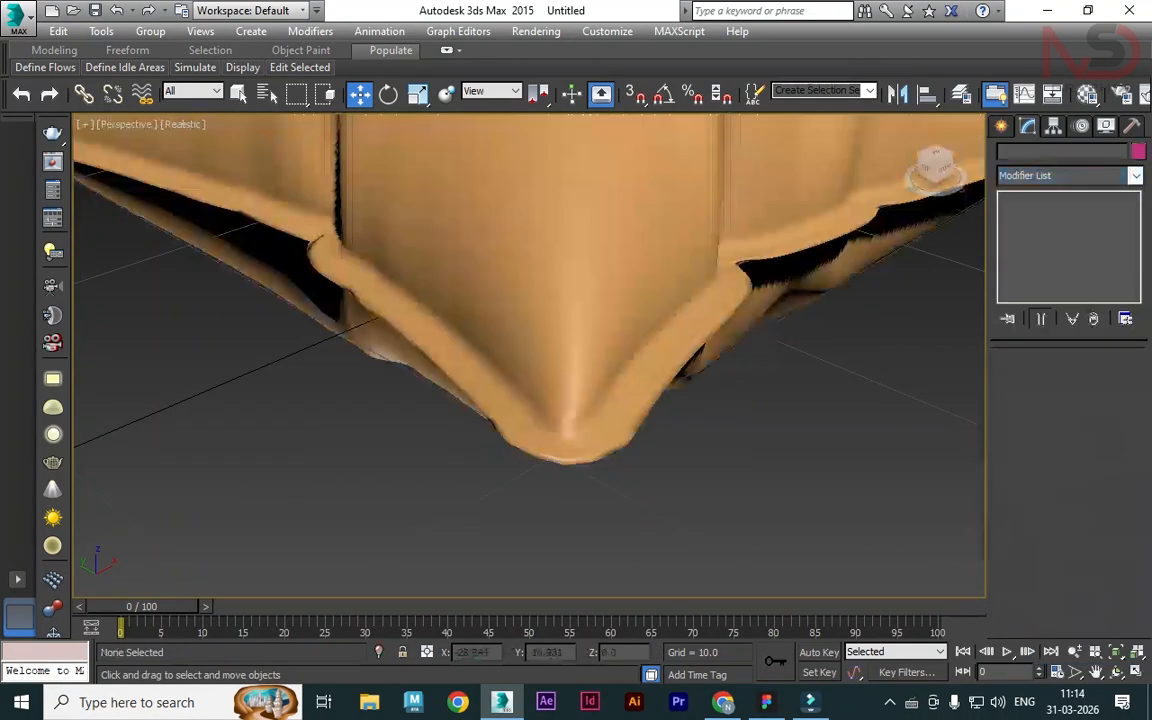
scroll(680, 330, down, 3)
scroll(740, 345, up, 3)
alt+middle_drag(740, 345, 690, 385)
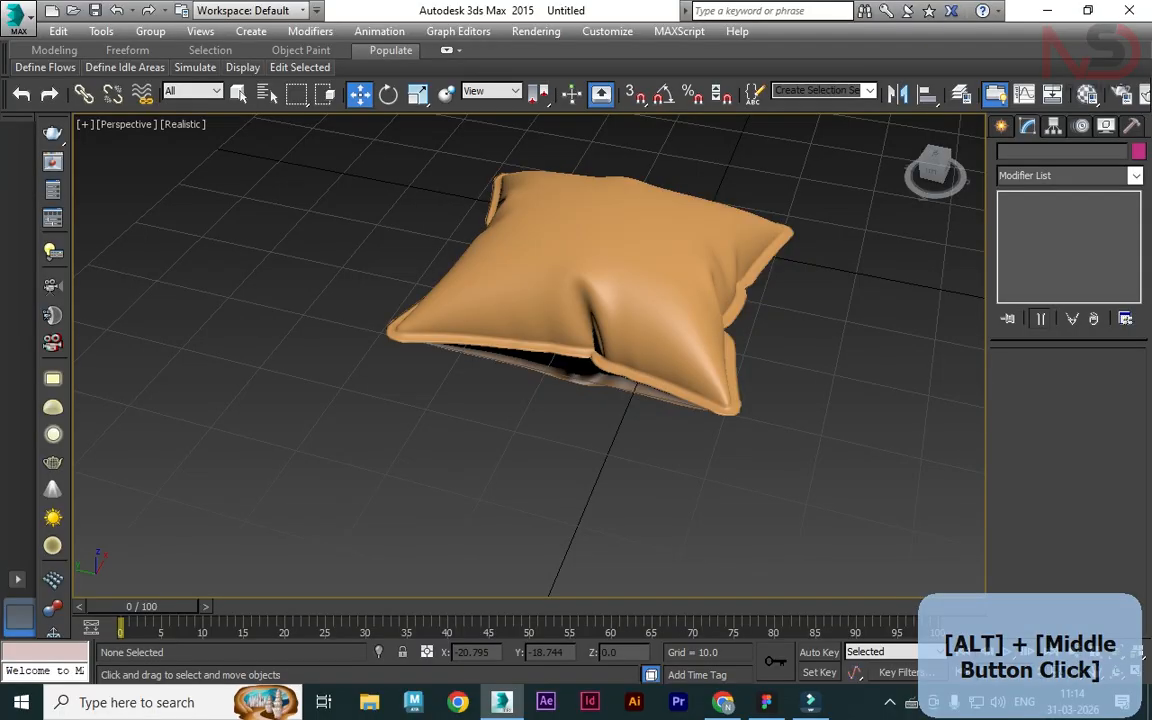
Undo the TurboSmooth modifier and the outward seam extrusion, back to the selected seam edge loop.
key(ctrl+z)
key(ctrl+z)
key(ctrl+z)
scroll(812, 455, up, 5)
key(ctrl+z)
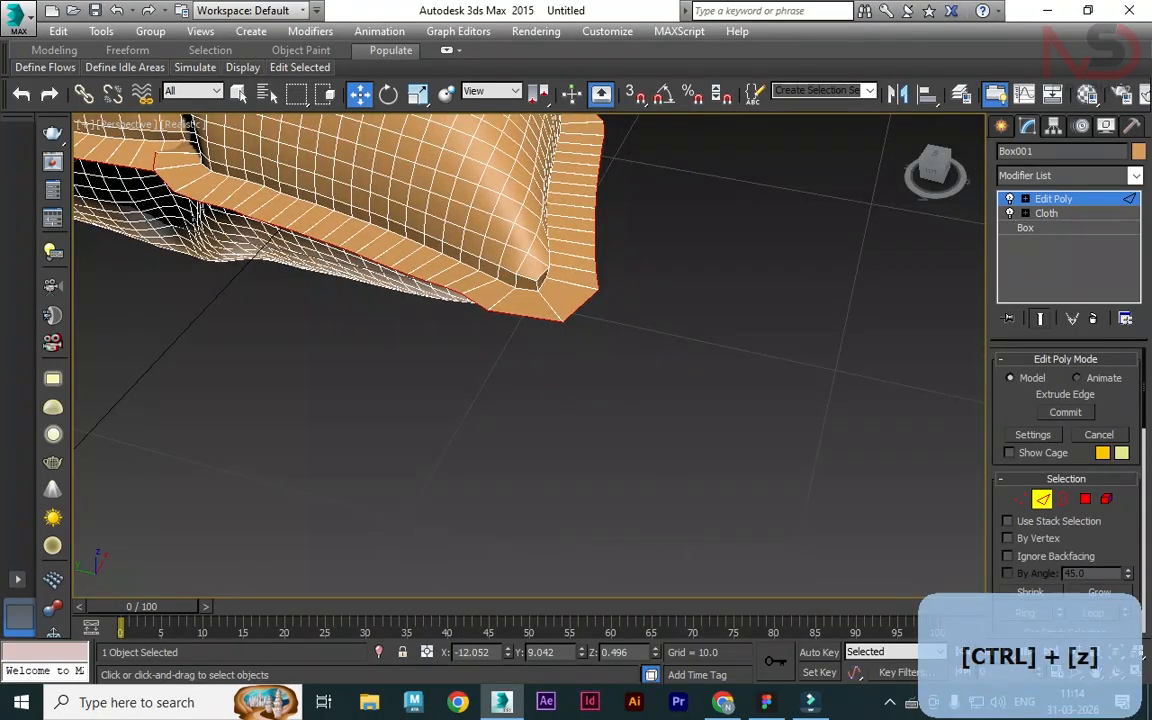
key(ctrl+z)
Extrude the seam edge loop inward with a height of -0.655 and a width of 0.08.
middle_drag(728, 238, 855, 307)
scroll(800, 290, up, 2)
right_click(909, 241)
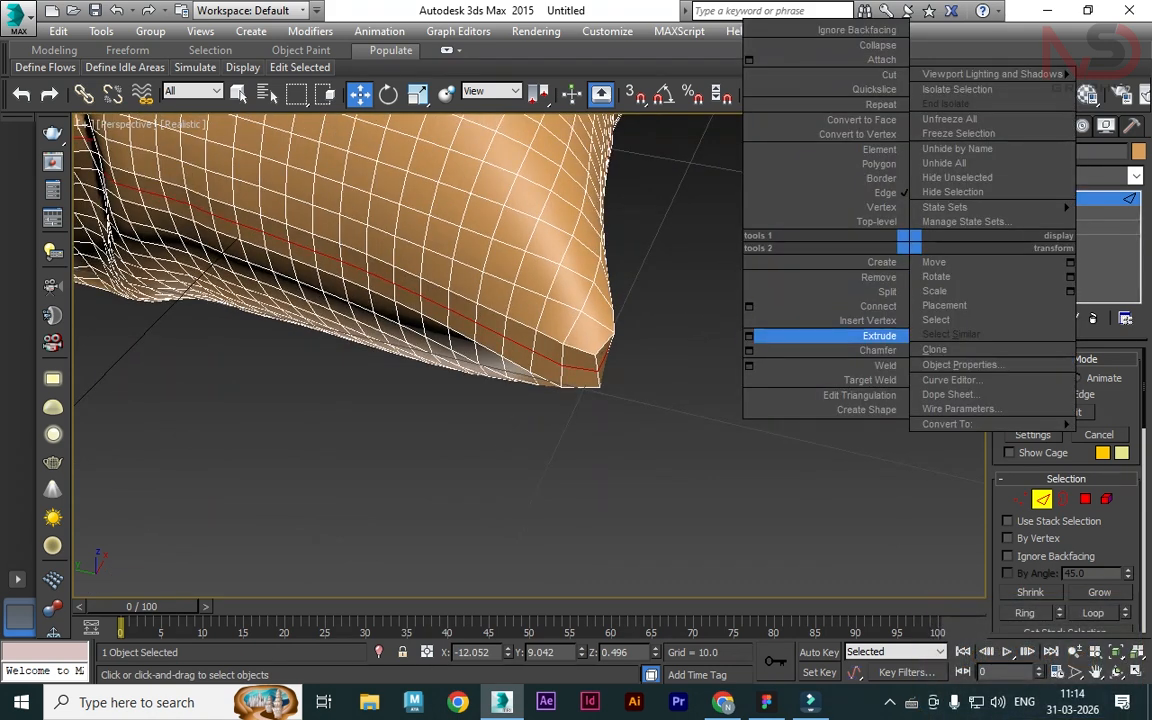
click(748, 335)
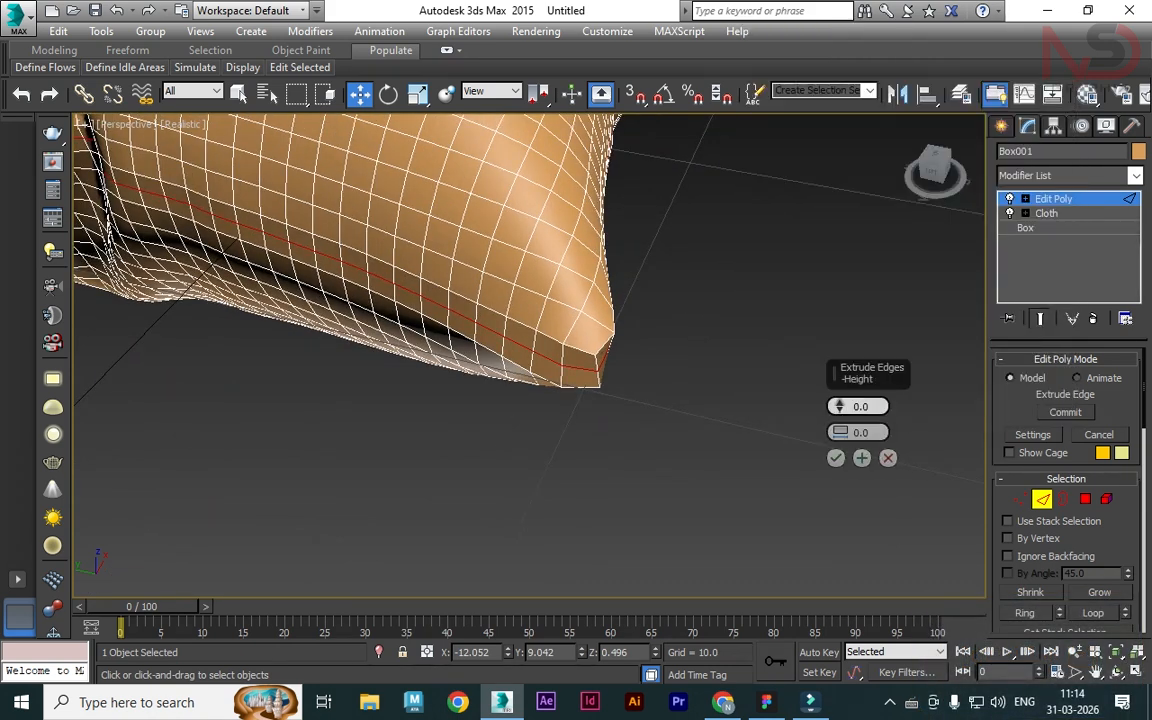
drag(839, 406, 839, 418)
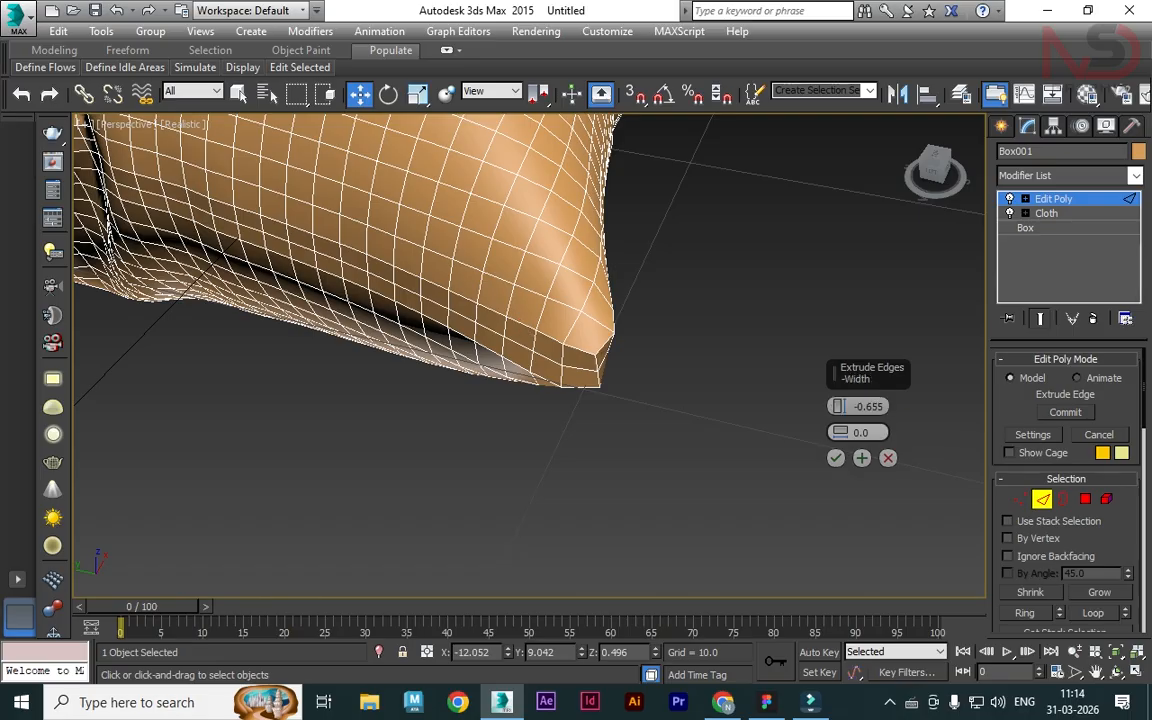
scroll(540, 230, up, 3)
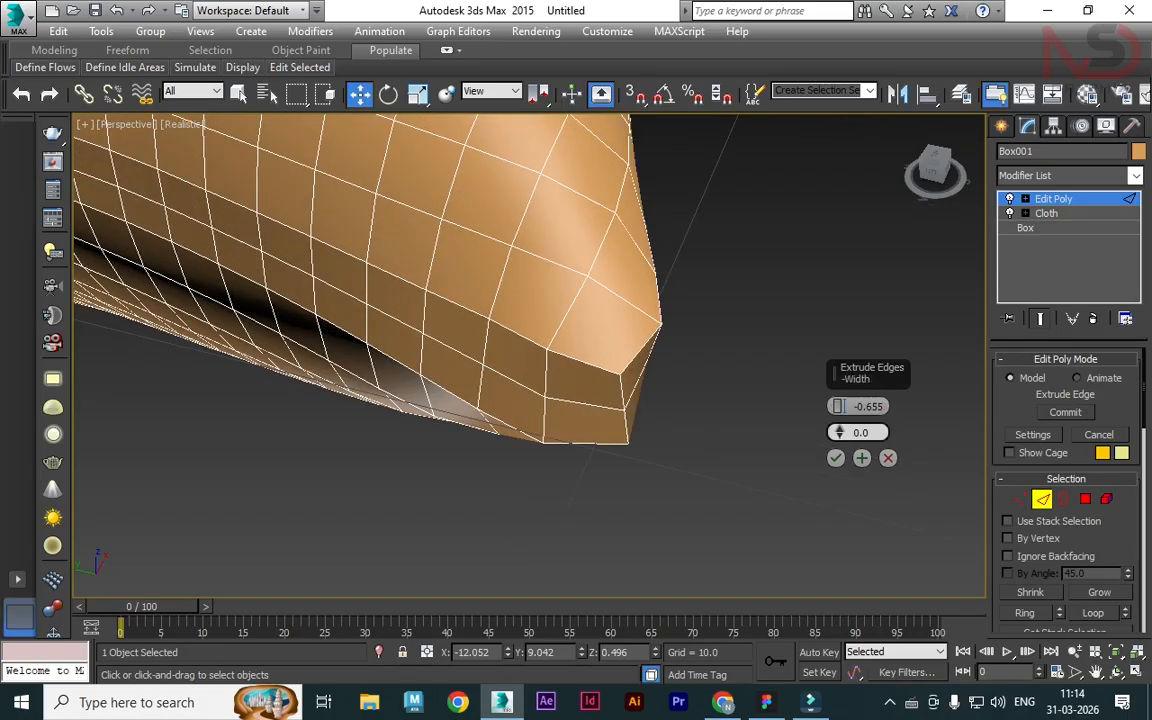
click(839, 429)
drag(839, 429, 839, 410)
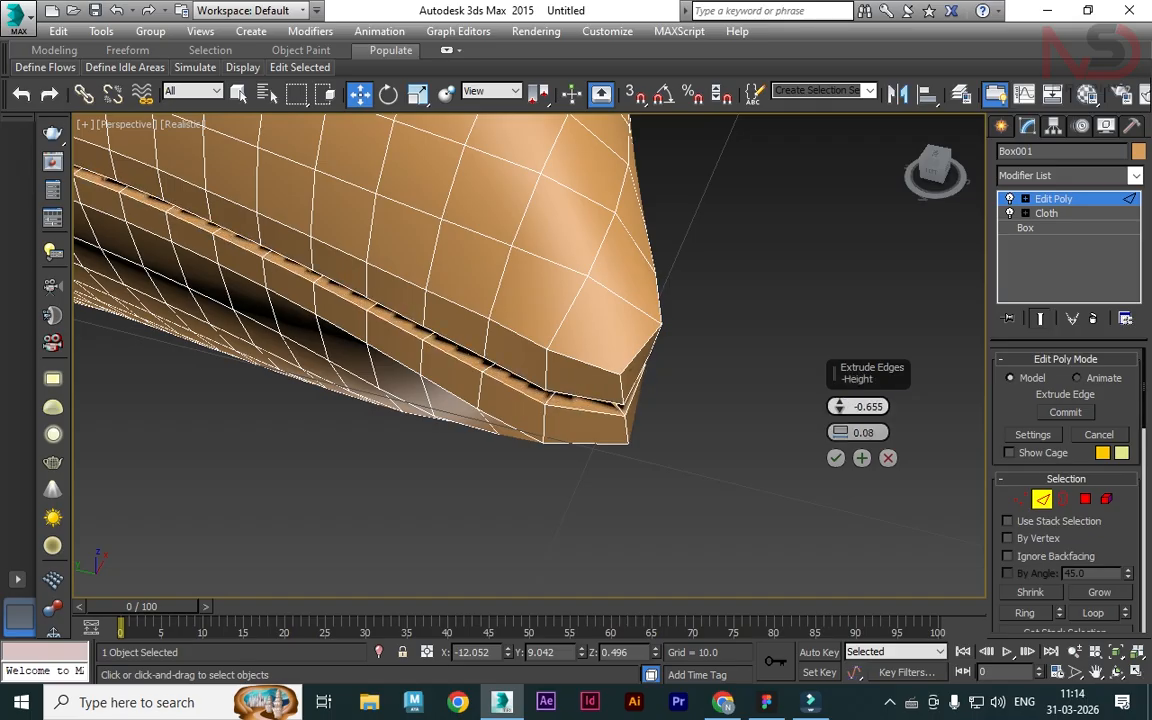
click(839, 410)
click(836, 458)
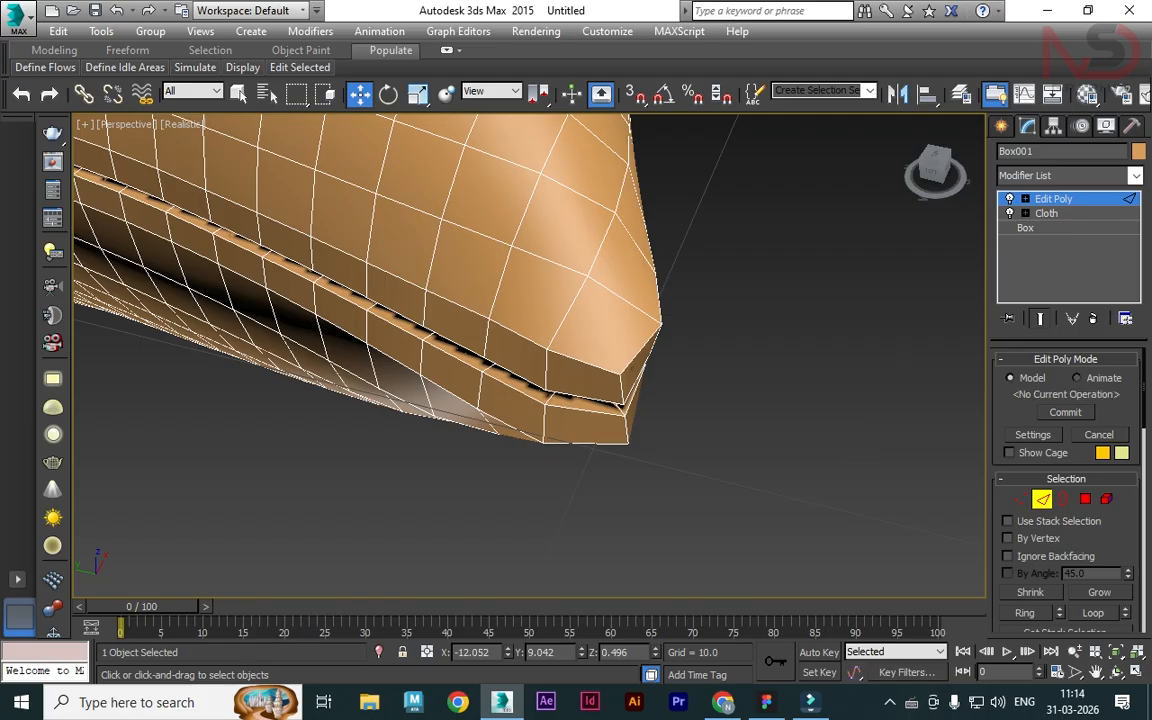
Add a TurboSmooth modifier to the cushion with the recessed seam.
click(1135, 176)
key(t)
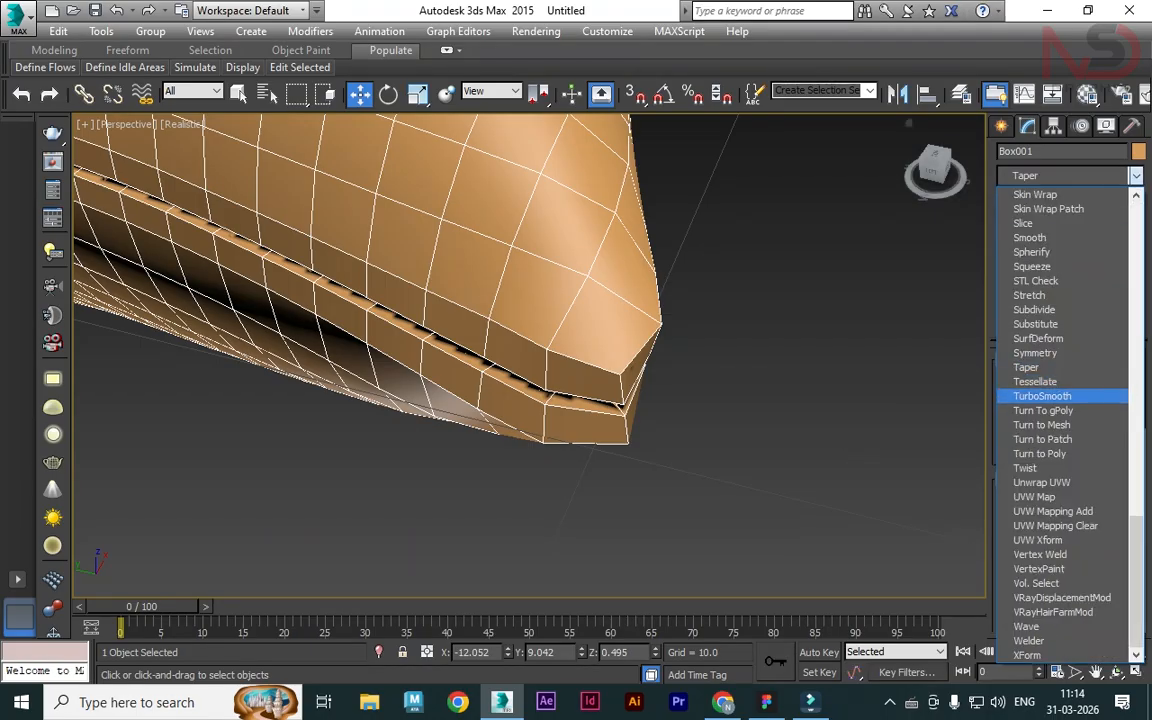
click(1048, 397)
click(720, 450)
scroll(600, 345, down, 10)
alt+middle_drag(620, 330, 605, 360)
Try to clone the pillow beside the original as a single independent copy, and delete that clone.
drag(671, 223, 335, 422)
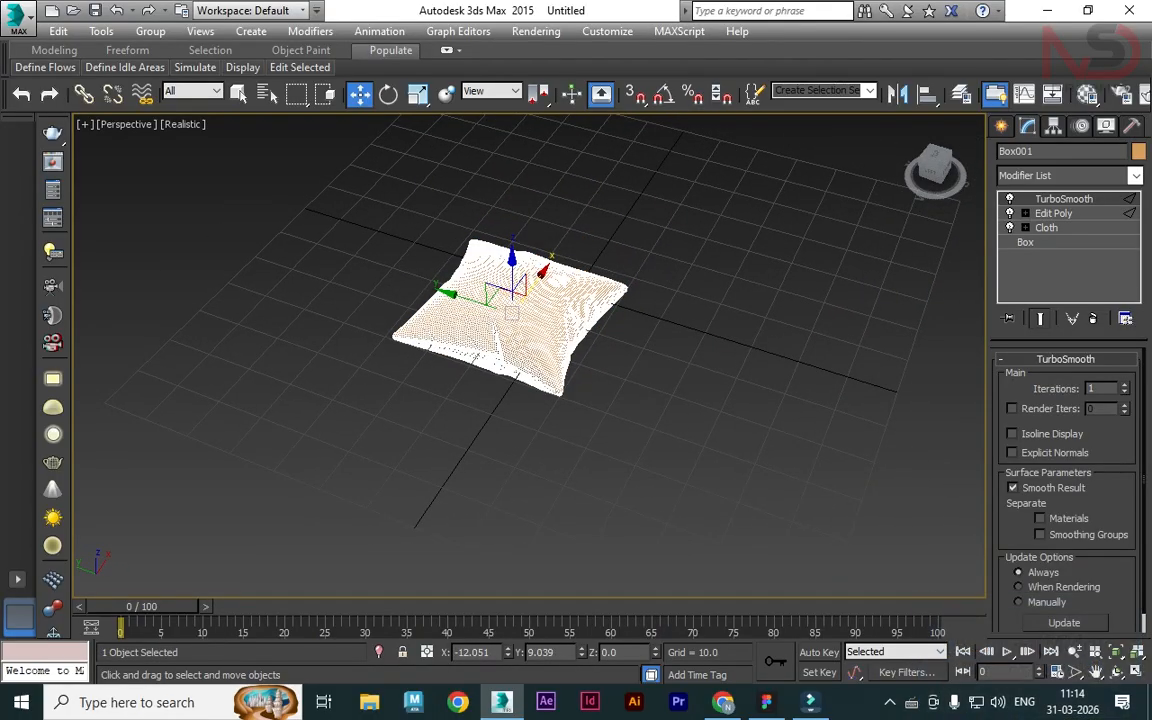
mouse_move(505, 292)
shift+mouse_down()
mouse_move(609, 309)
mouse_move(730, 350)
shift+mouse_up()
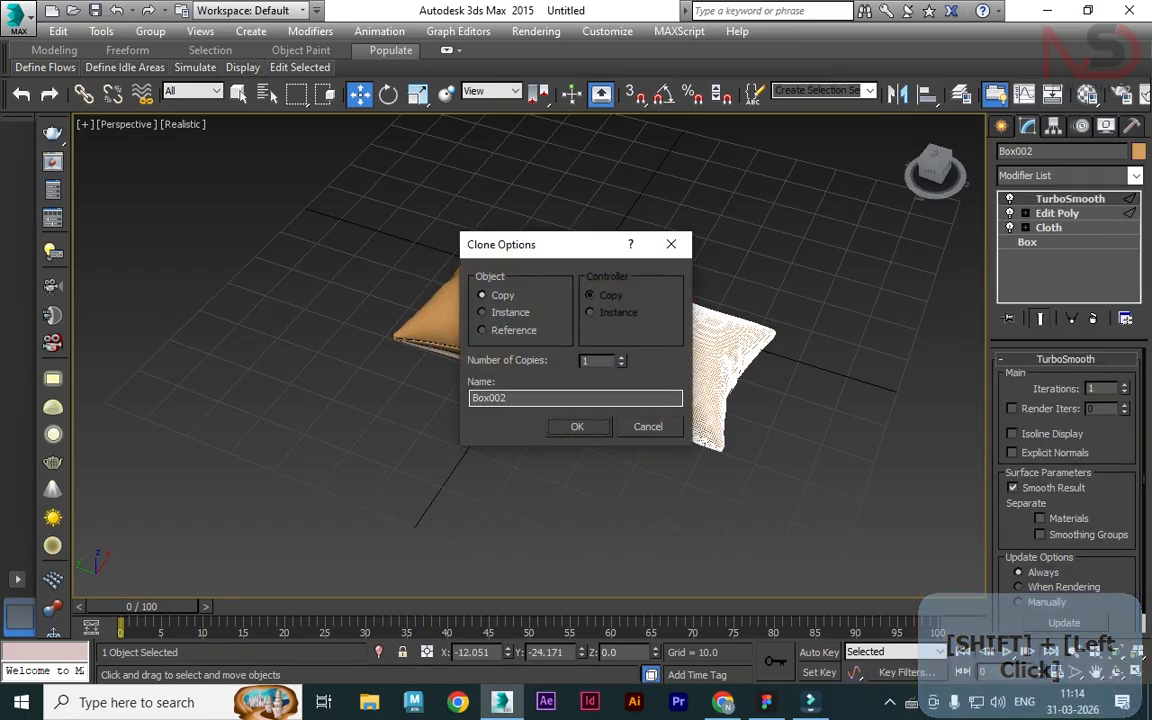
click(578, 427)
click(590, 462)
click(650, 385)
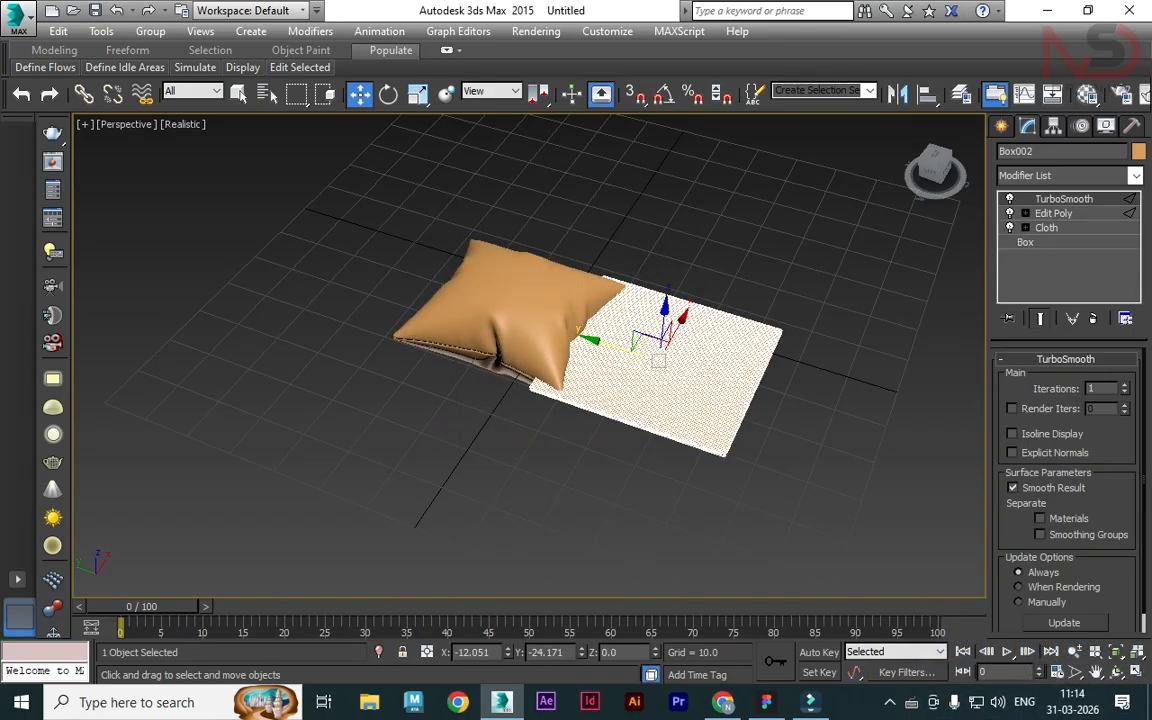
drag(622, 348, 690, 370)
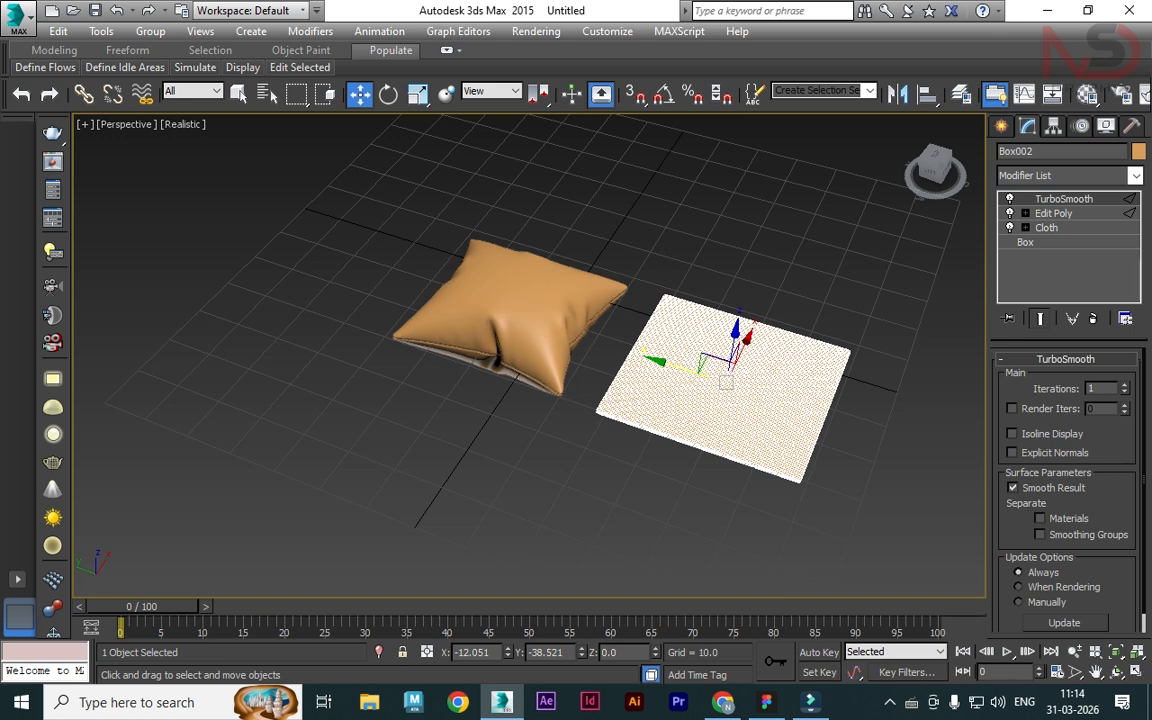
key(Delete)
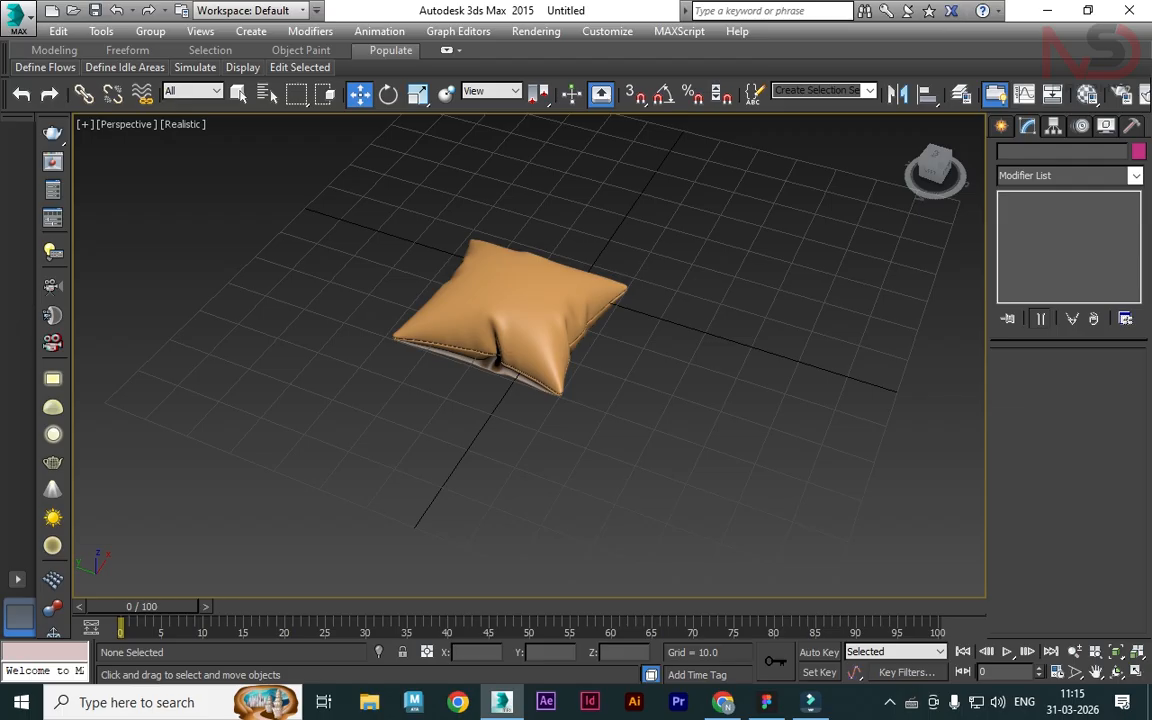
Clone the pillow beside the original as a single instance.
click(505, 300)
shift+drag(510, 300, 770, 362)
click(482, 312)
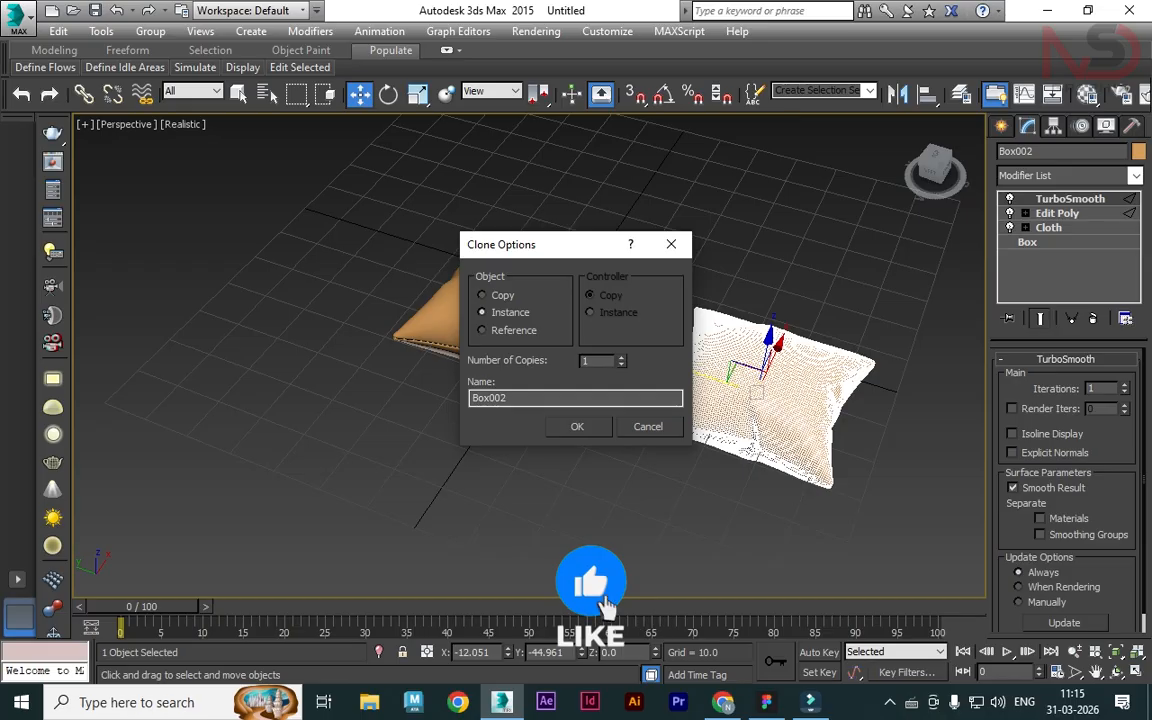
key(Return)
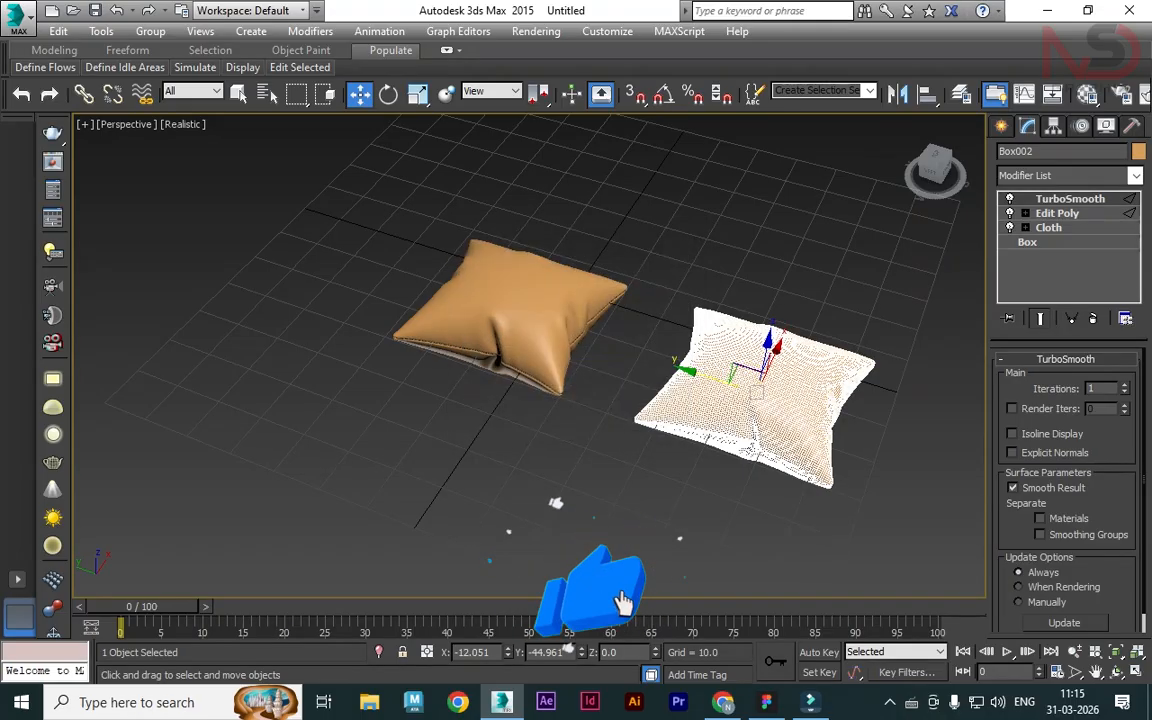
Enter the Edit Poly vertex level on the instanced pillow, undo the last changes, and clear the selection.
key(1)
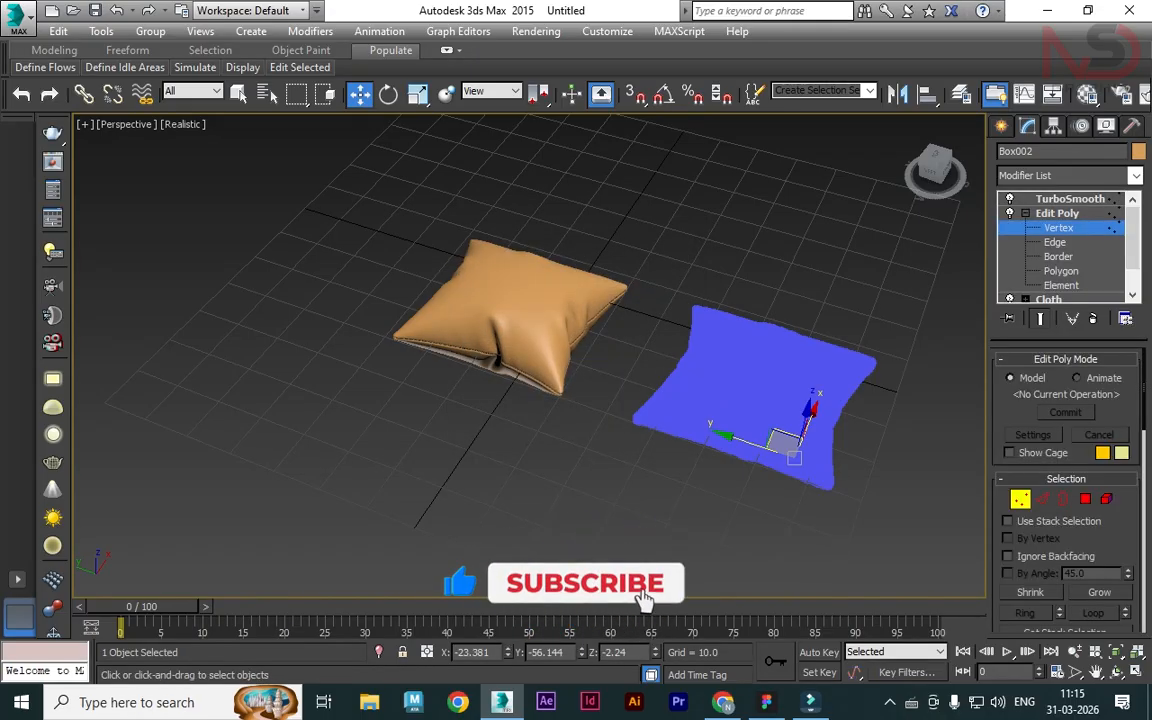
key(ctrl+z)
key(ctrl+z)
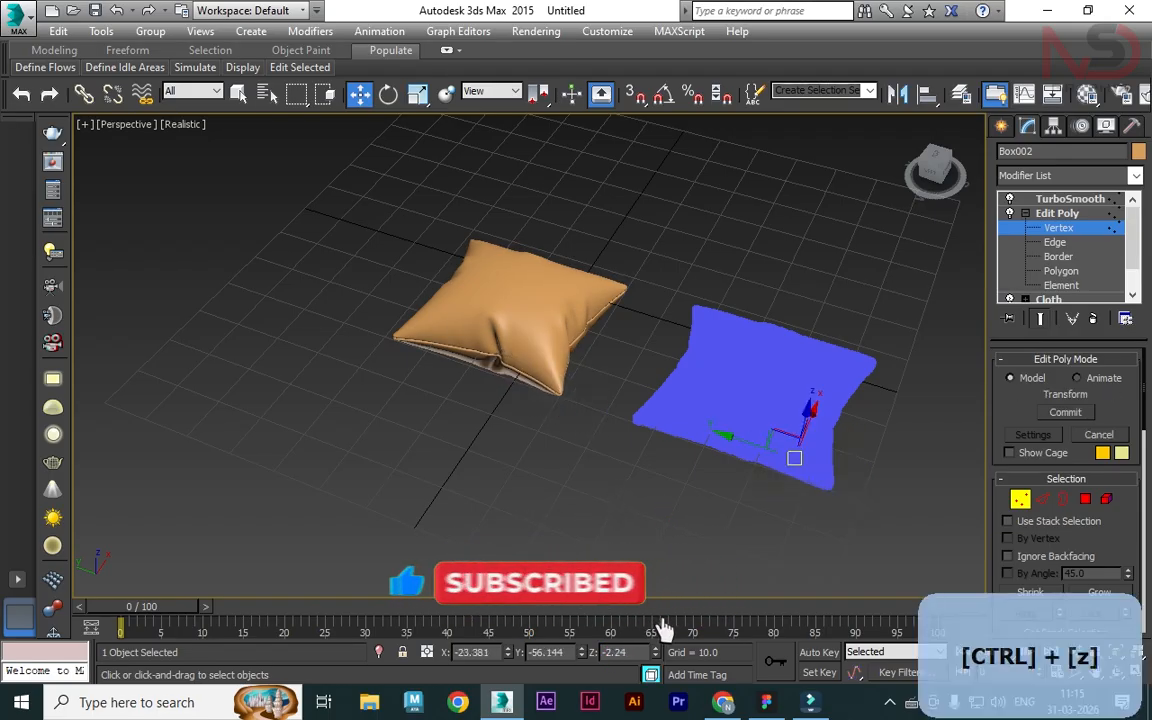
click(640, 440)
Select both pillows, enter the vertex level of their Edit Poly modifier, and return to the TurboSmooth level.
middle_drag(550, 320, 825, 324)
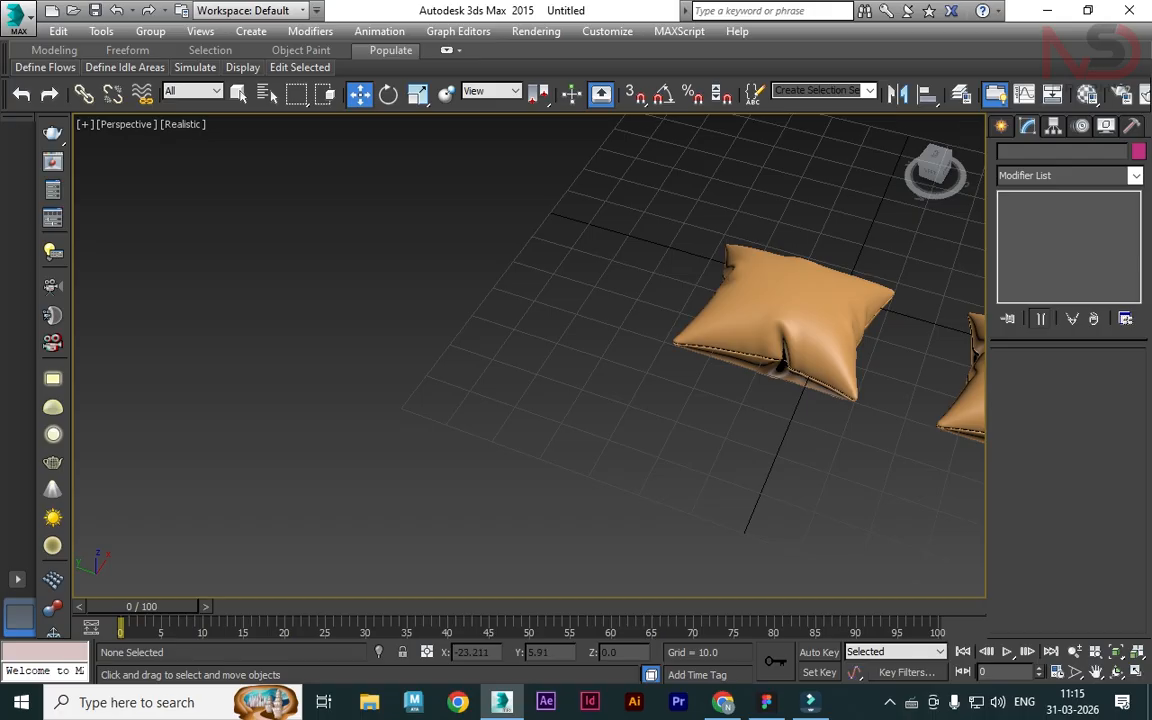
scroll(825, 324, down, 4)
click(792, 366)
drag(920, 440, 618, 247)
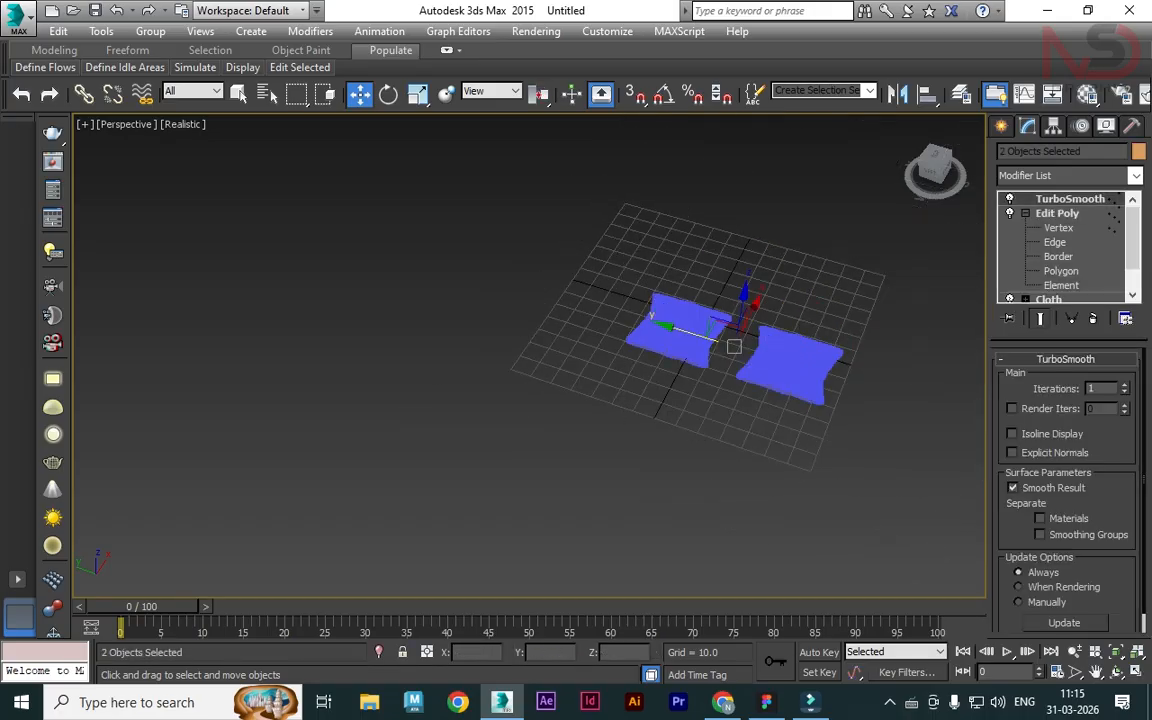
key(1)
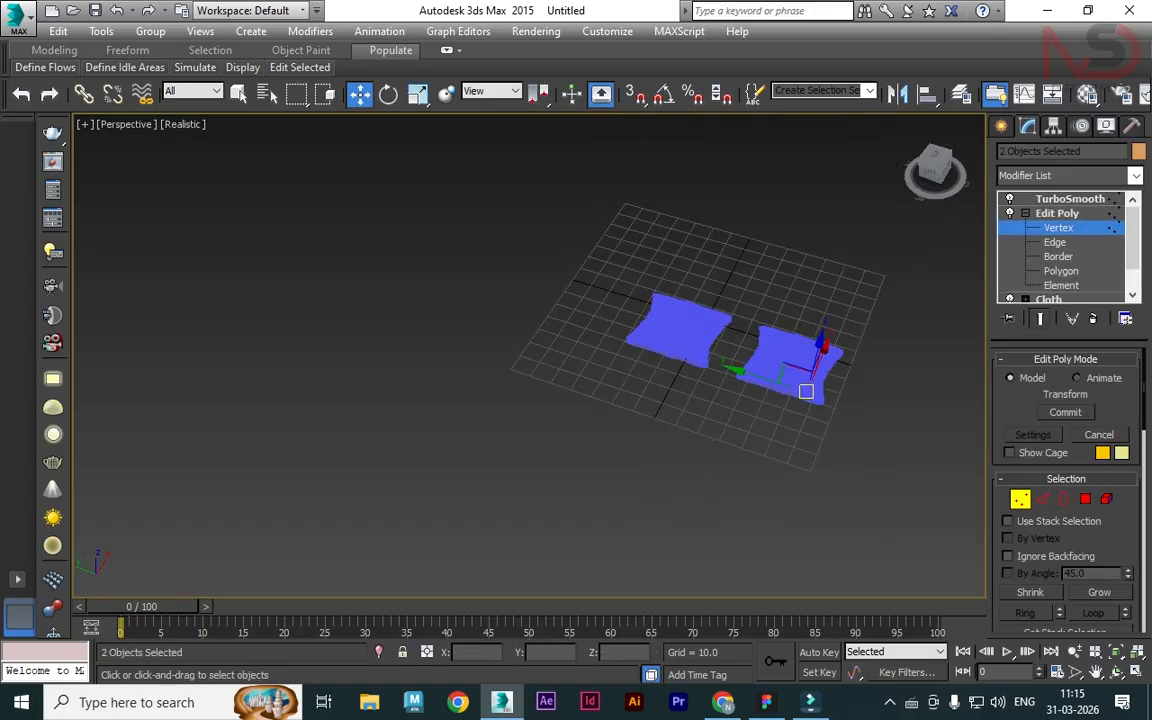
click(1070, 198)
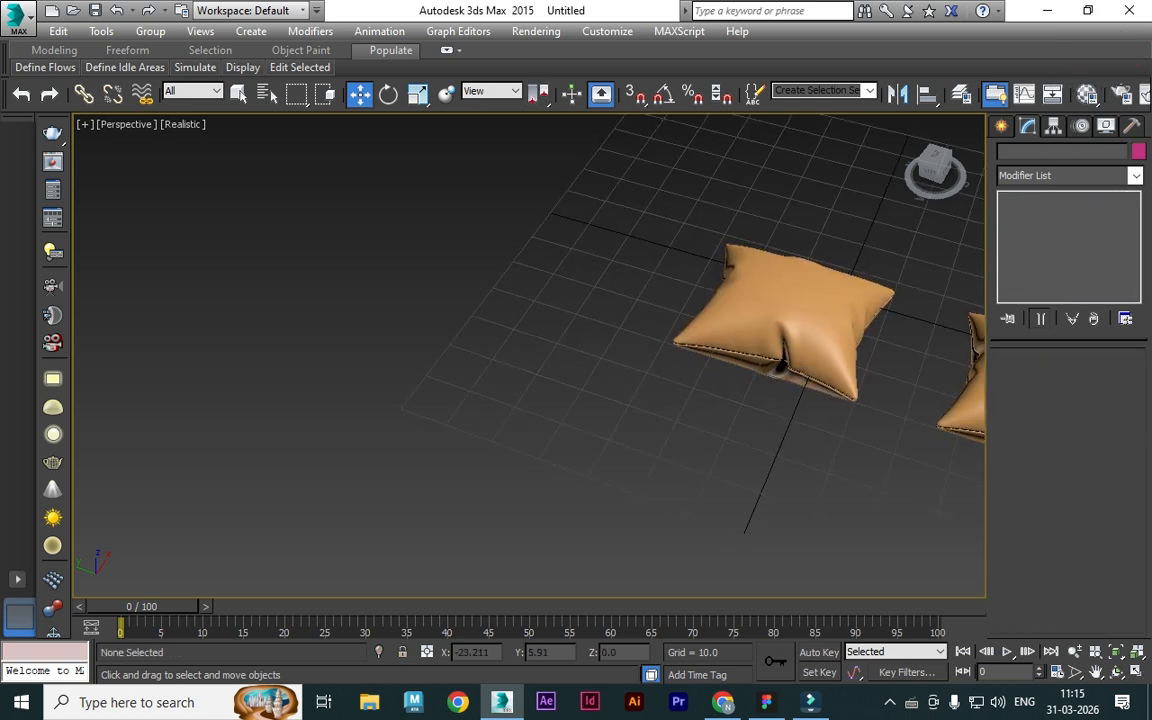
Select both pillows together.
scroll(597, 340, down, 4)
click(792, 366)
drag(920, 440, 618, 247)
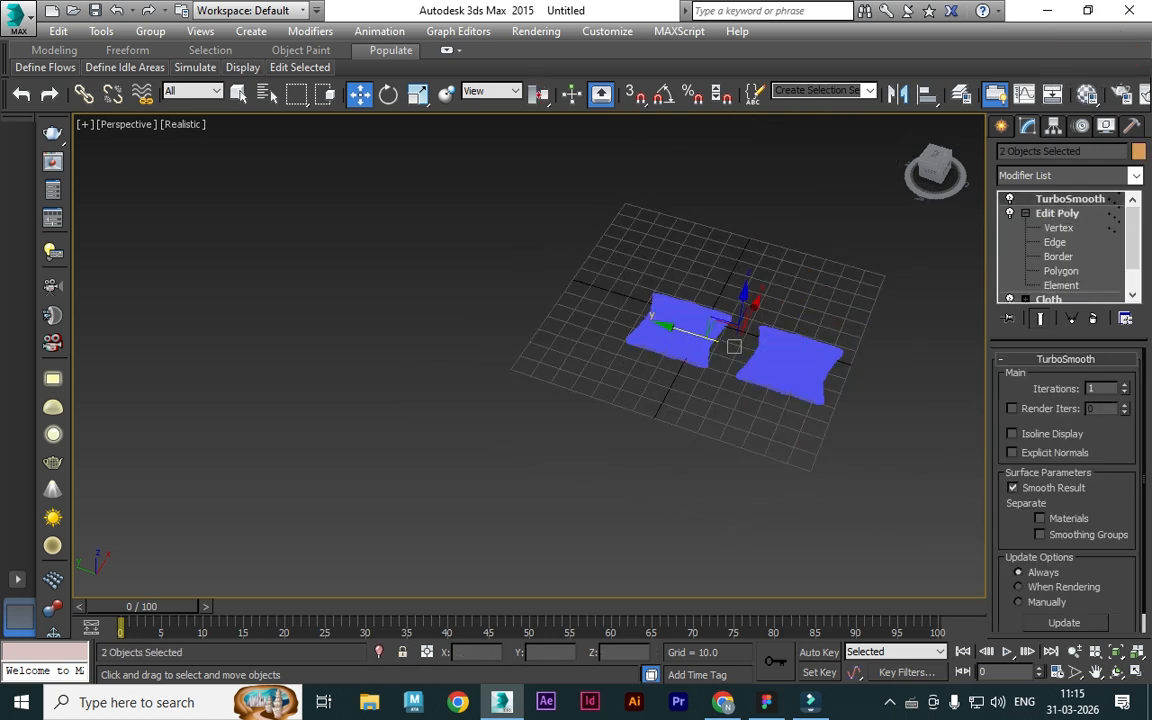